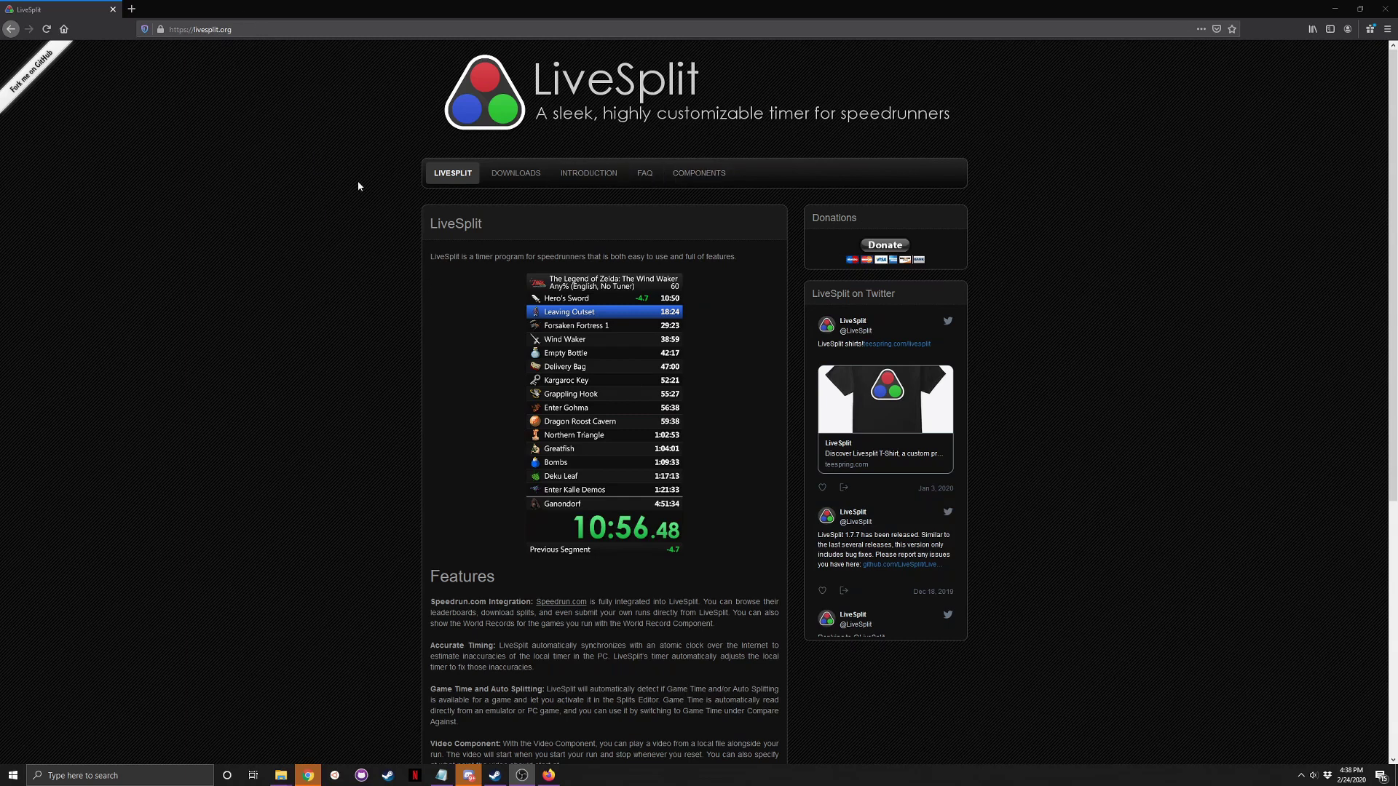
# Step: View the LiveSplit downloads page with the 1.7.7 release, and return to the site's home page
pyautogui.click(517, 174)
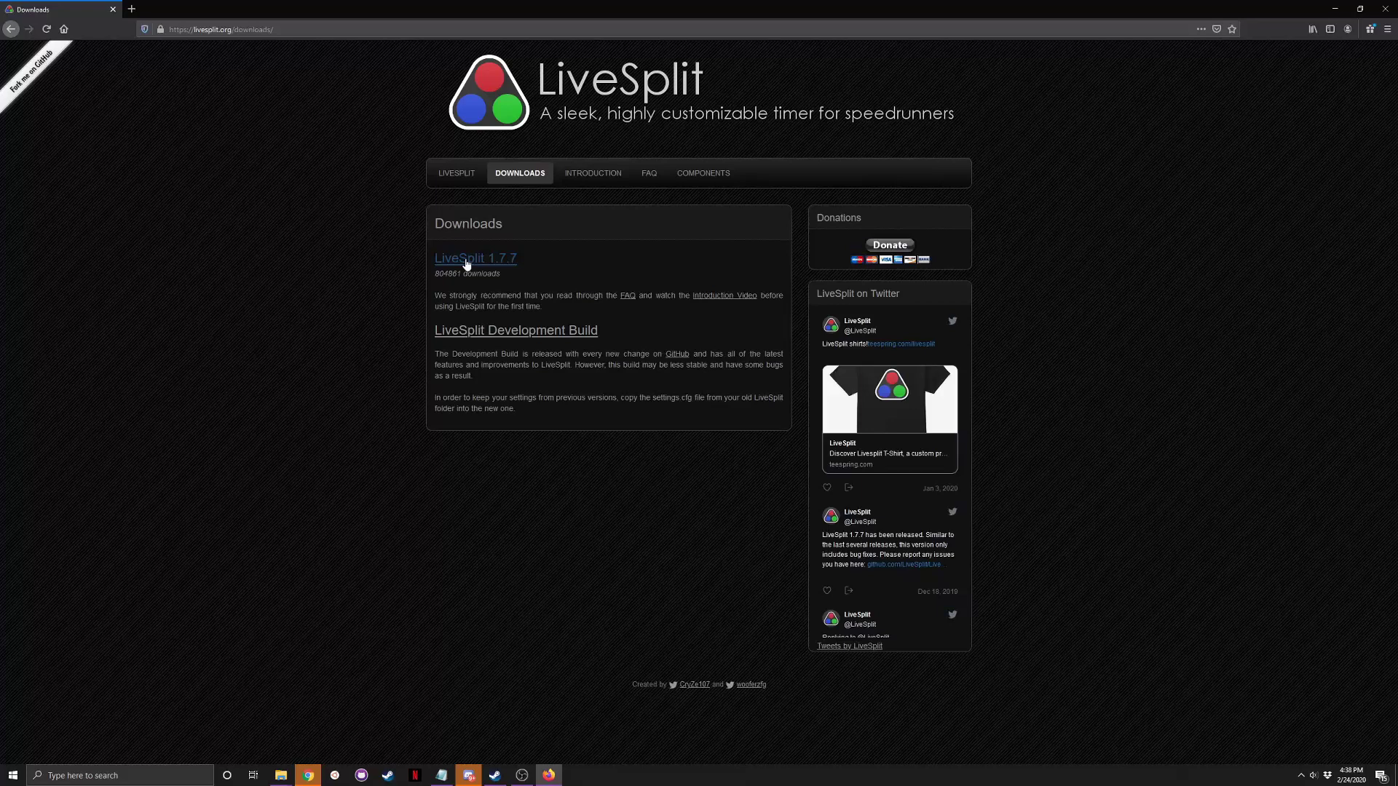
pyautogui.click(11, 29)
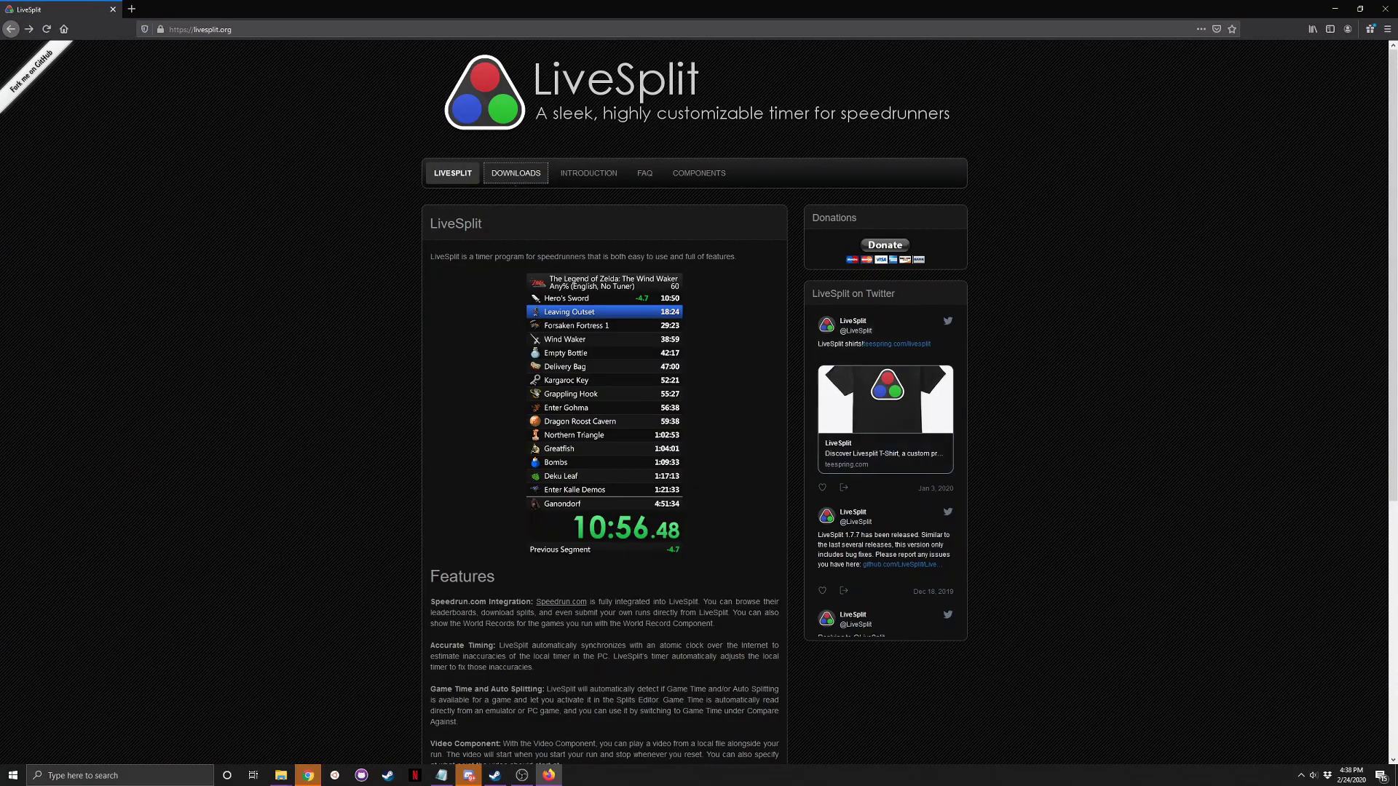
# Step: Switch to the LiveSplit folder in File Explorer and launch the LiveSplit application
pyautogui.moveTo(291, 778)
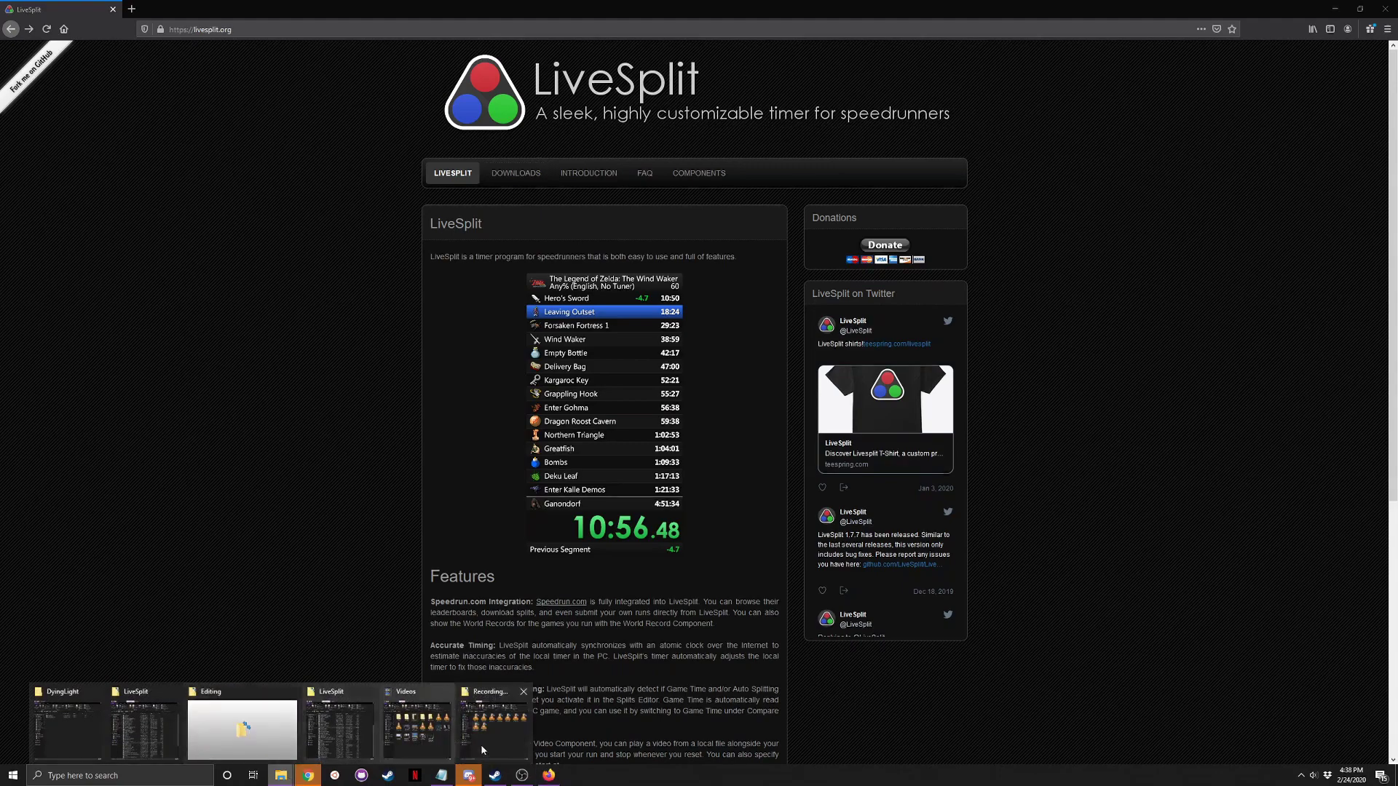
pyautogui.click(347, 728)
pyautogui.doubleClick(752, 420)
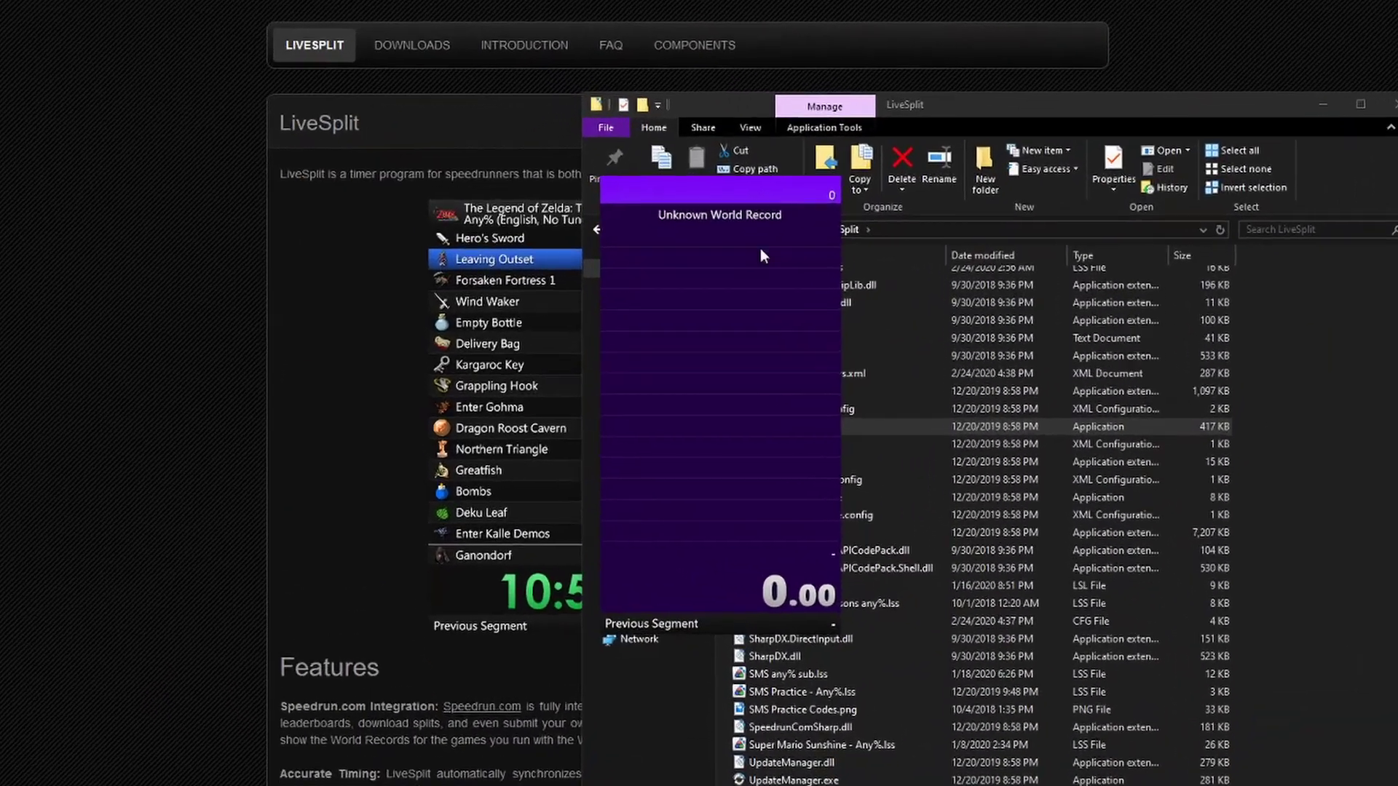
# Step: Edit the splits and set the game name to Dying Light from the suggested match
pyautogui.rightClick(760, 355)
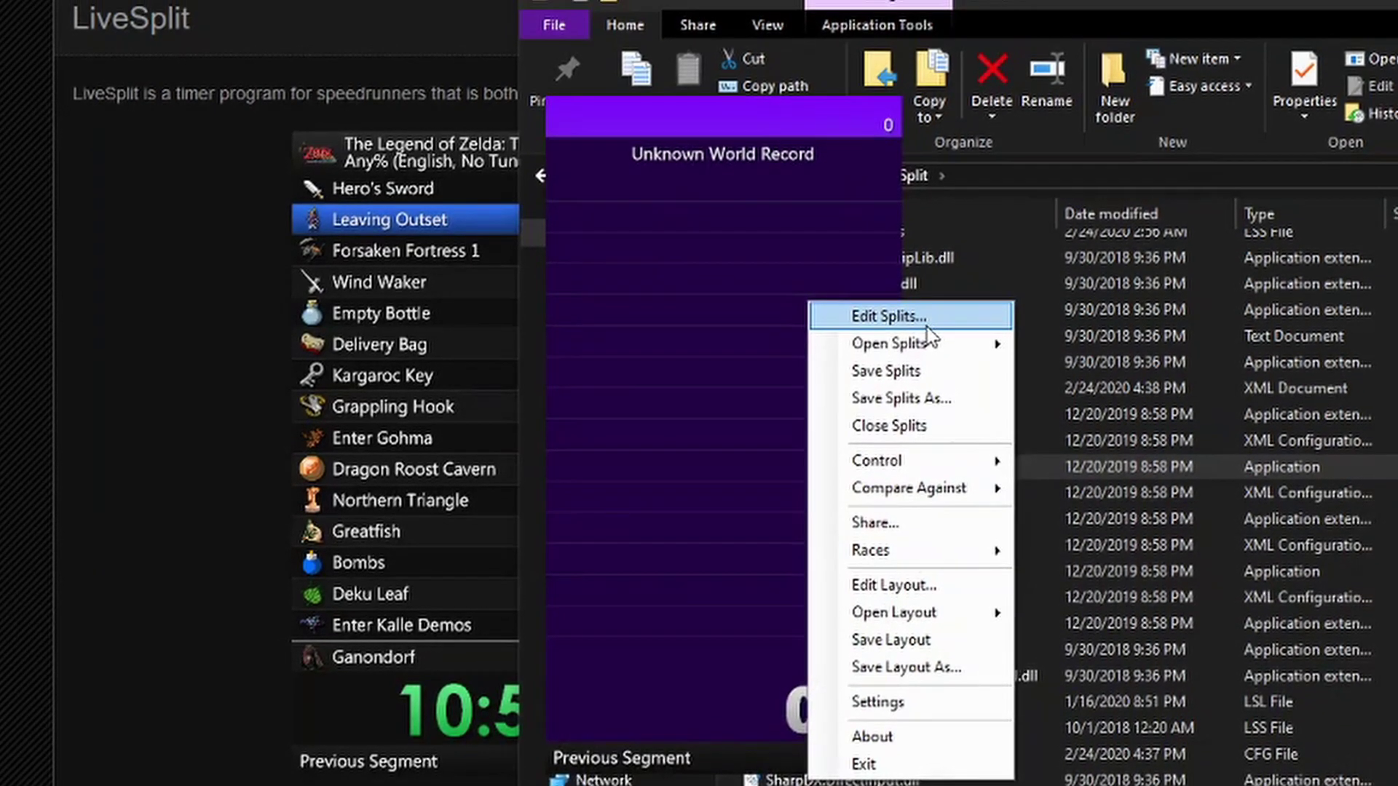
pyautogui.click(928, 324)
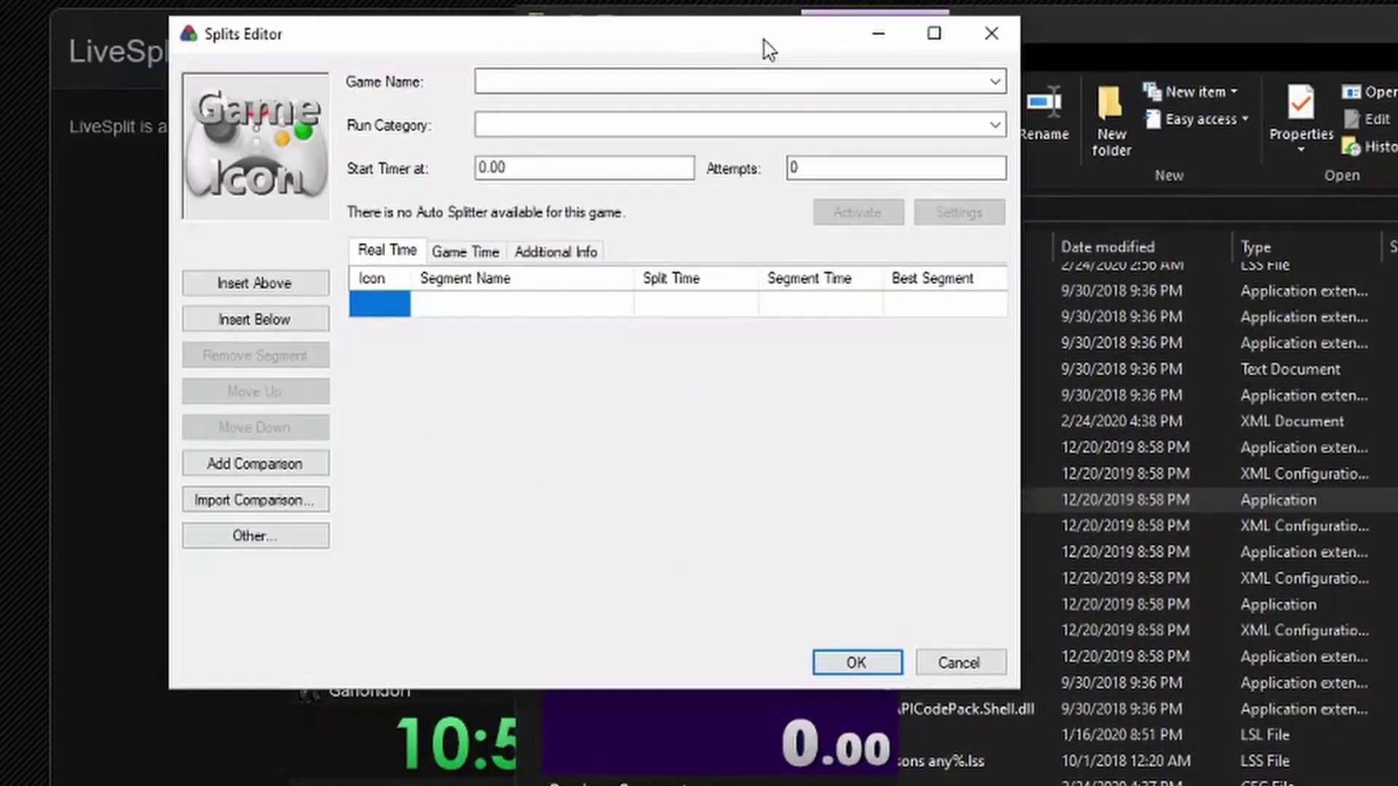
pyautogui.click(706, 75)
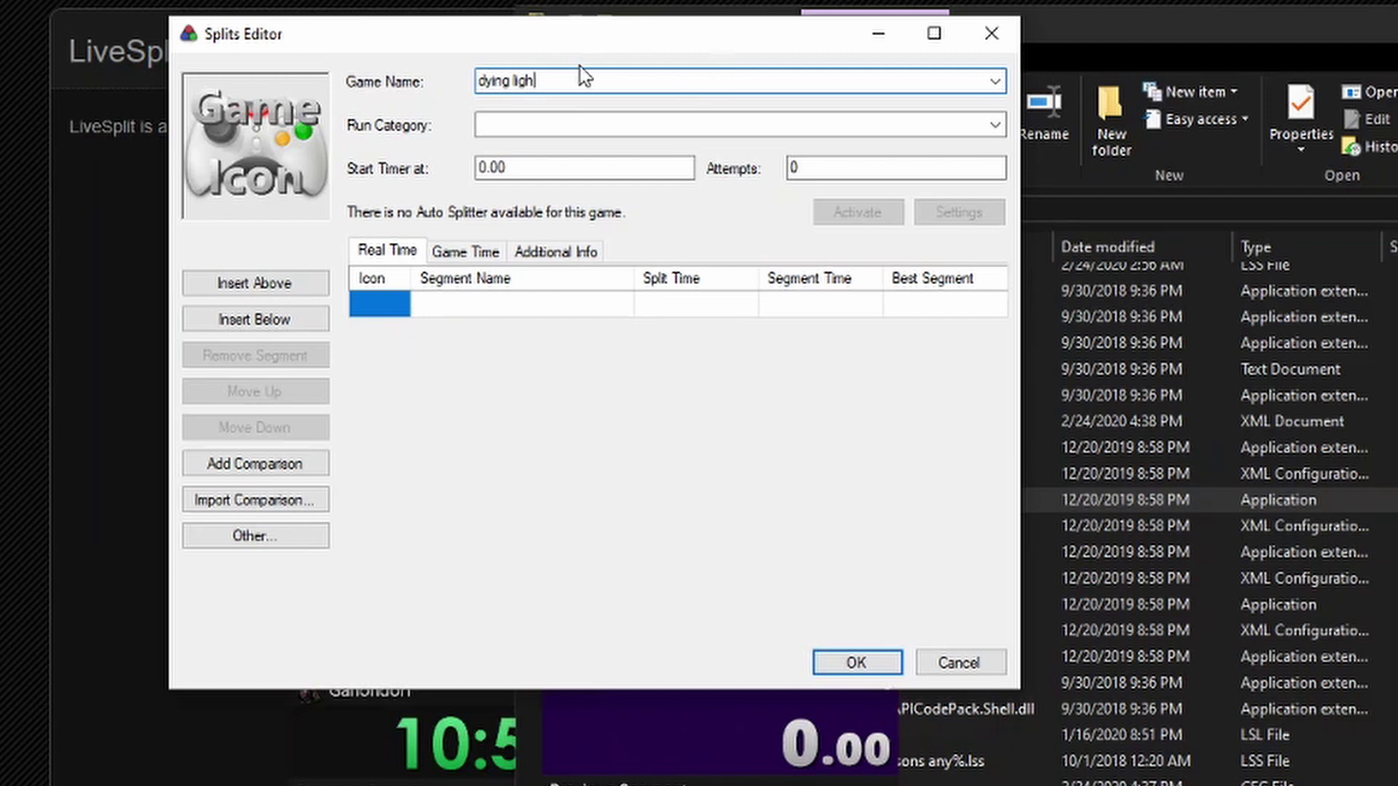
pyautogui.press('BackSpace')
pyautogui.press('BackSpace')
pyautogui.press('BackSpace')
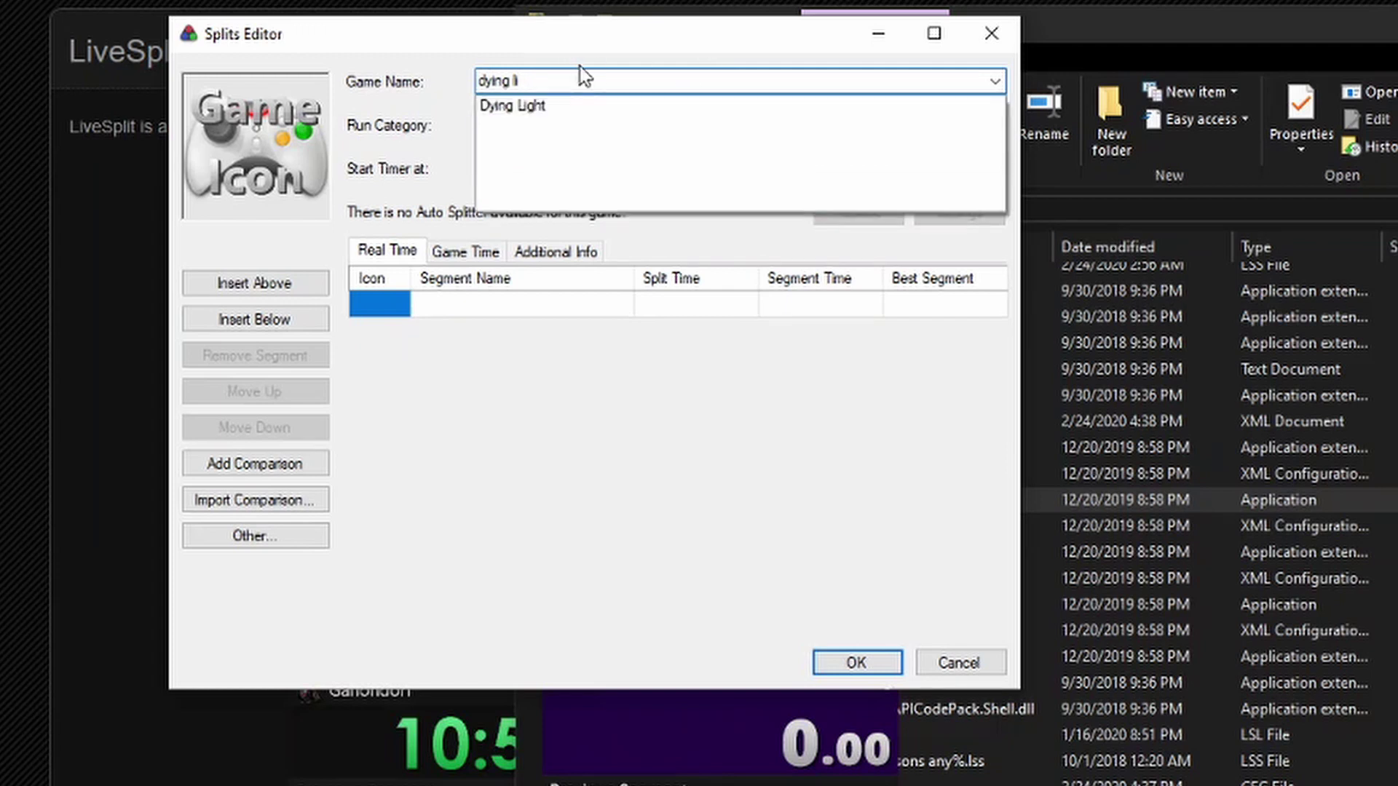
pyautogui.write('i')
pyautogui.click(544, 111)
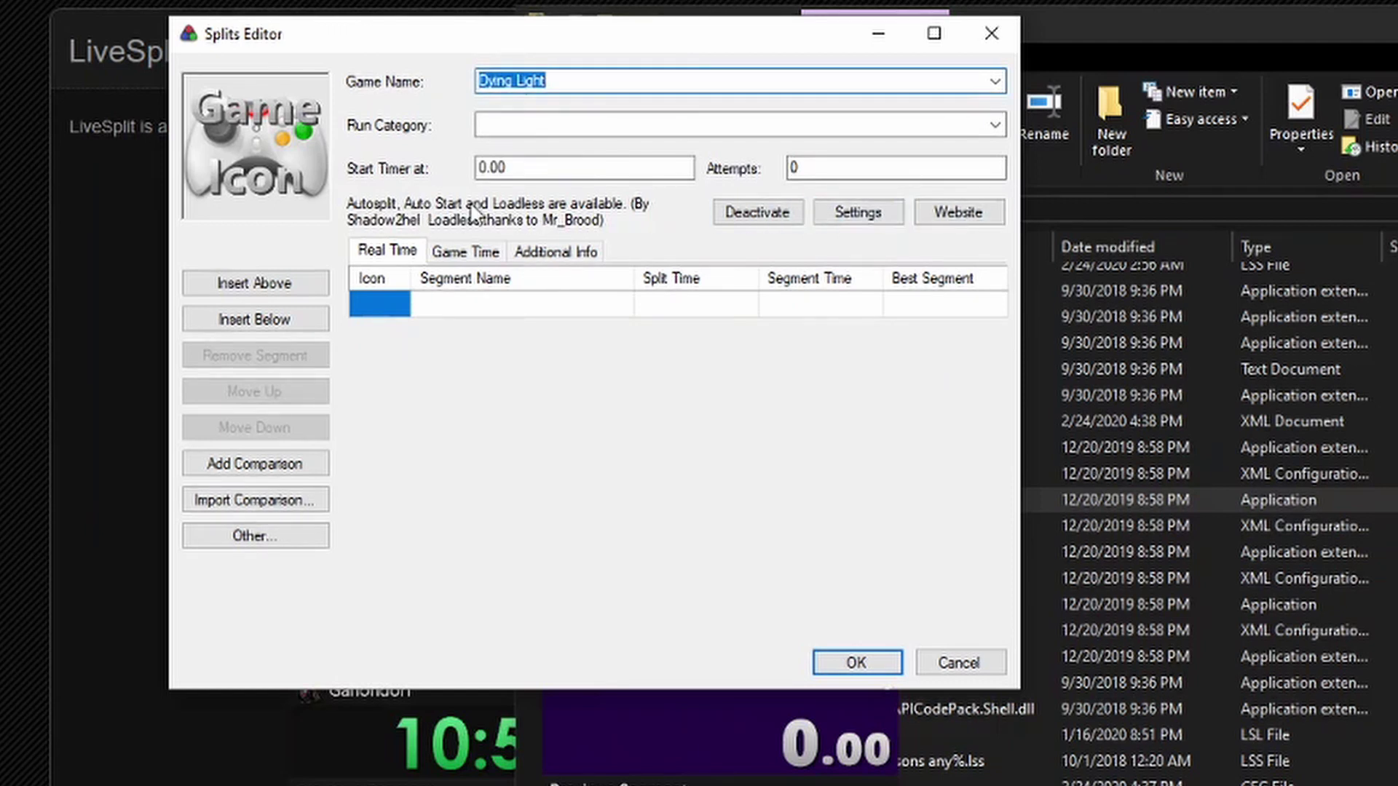
# Step: Deactivate and reactivate the Dying Light auto splitter, and accept the changes in the Splits Editor
pyautogui.click(751, 225)
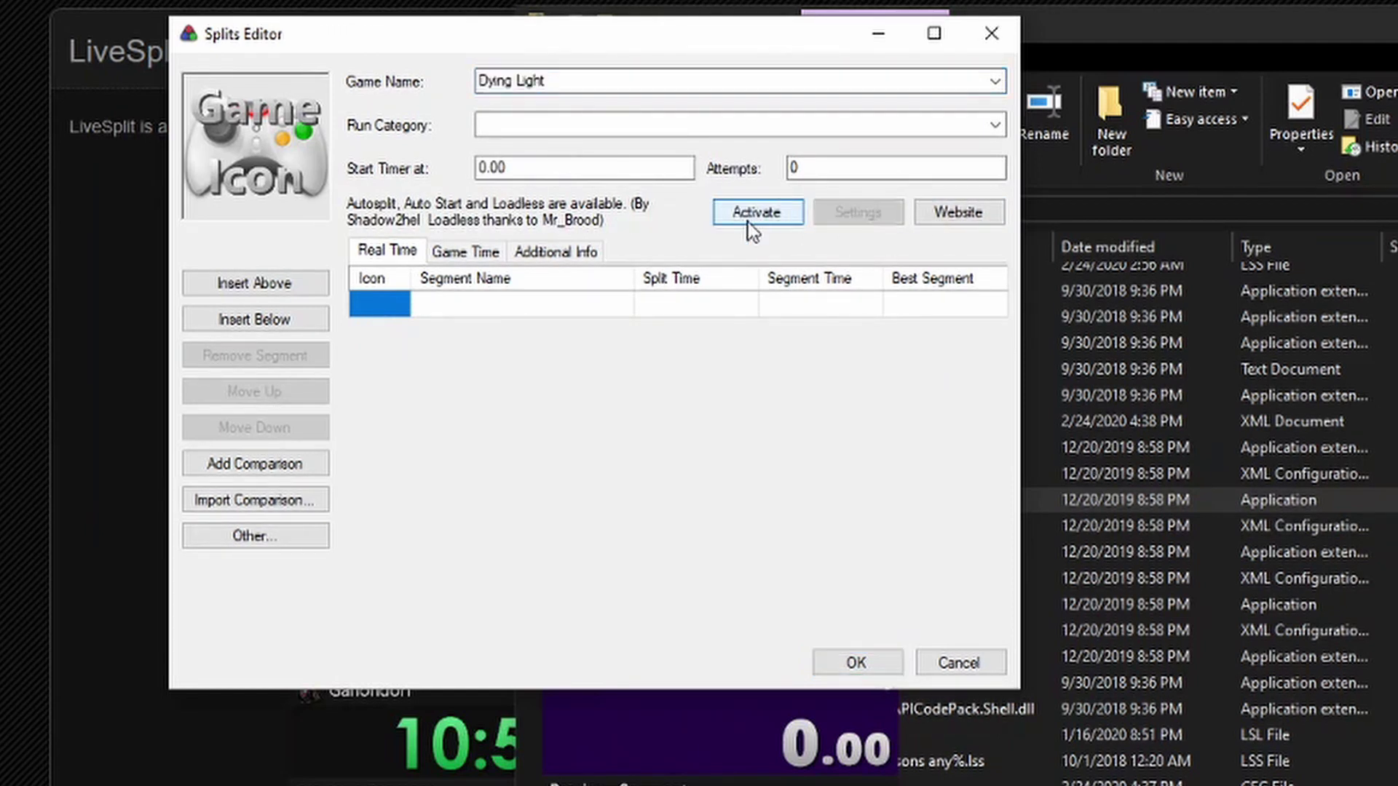
pyautogui.click(748, 221)
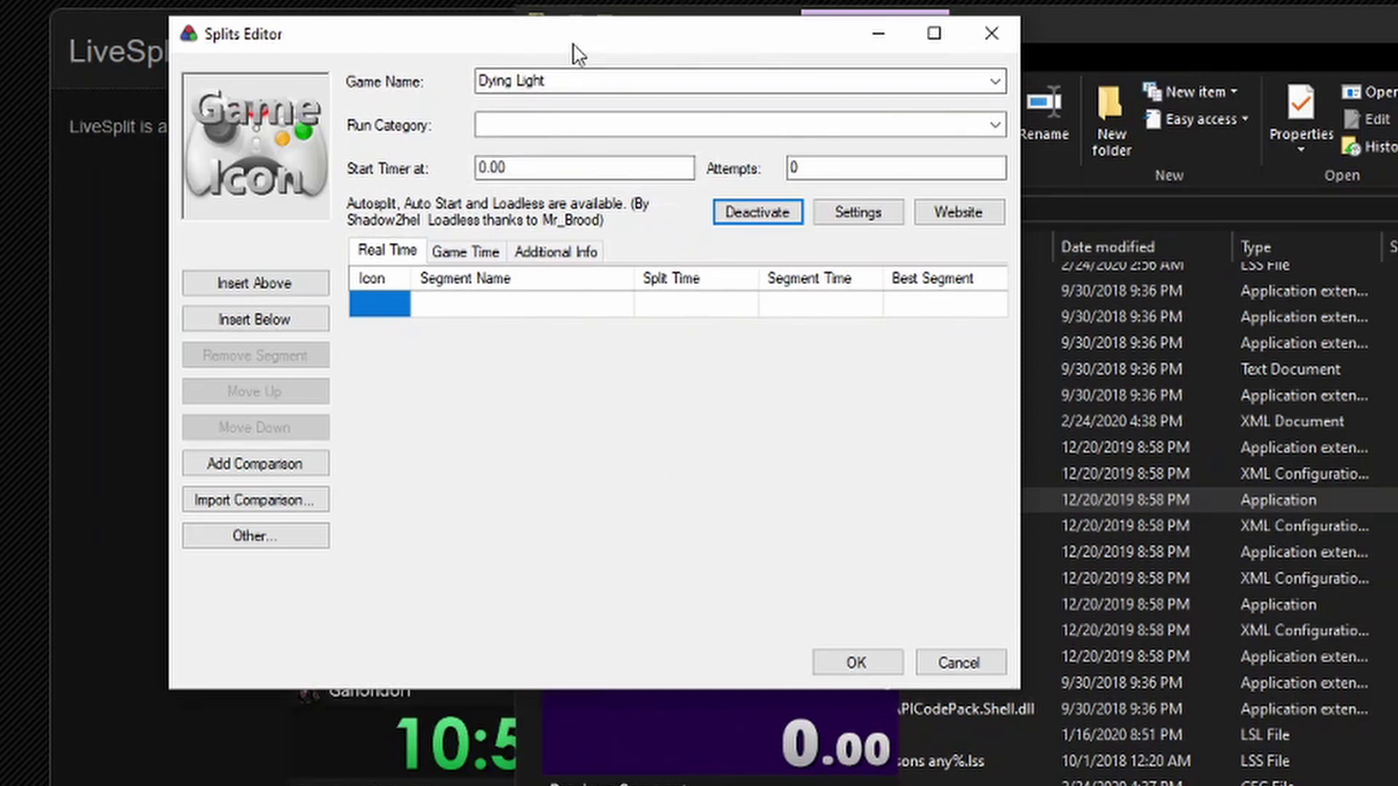
pyautogui.click(857, 663)
# Step: Set the timer to compare against Game Time
pyautogui.rightClick(706, 430)
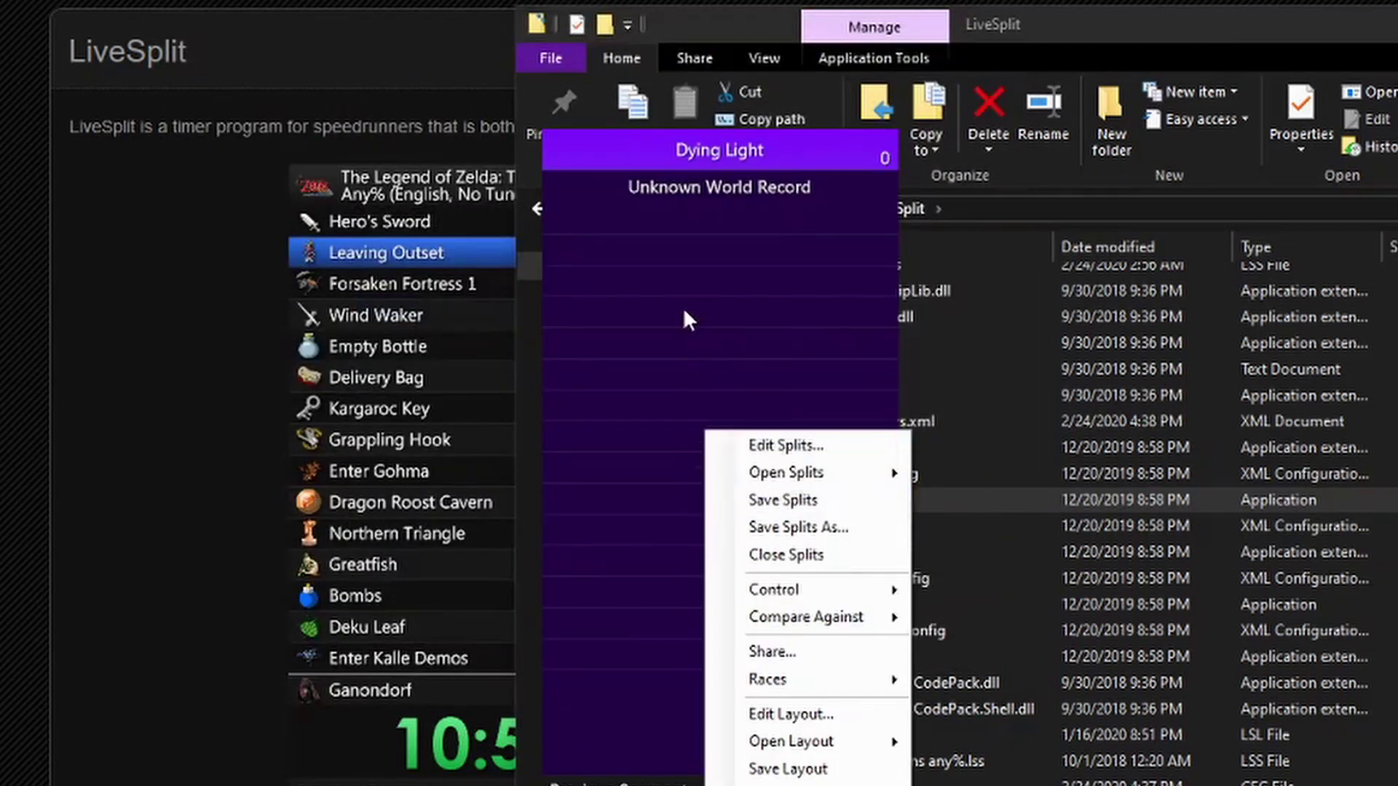
pyautogui.click(675, 277)
pyautogui.rightClick(649, 210)
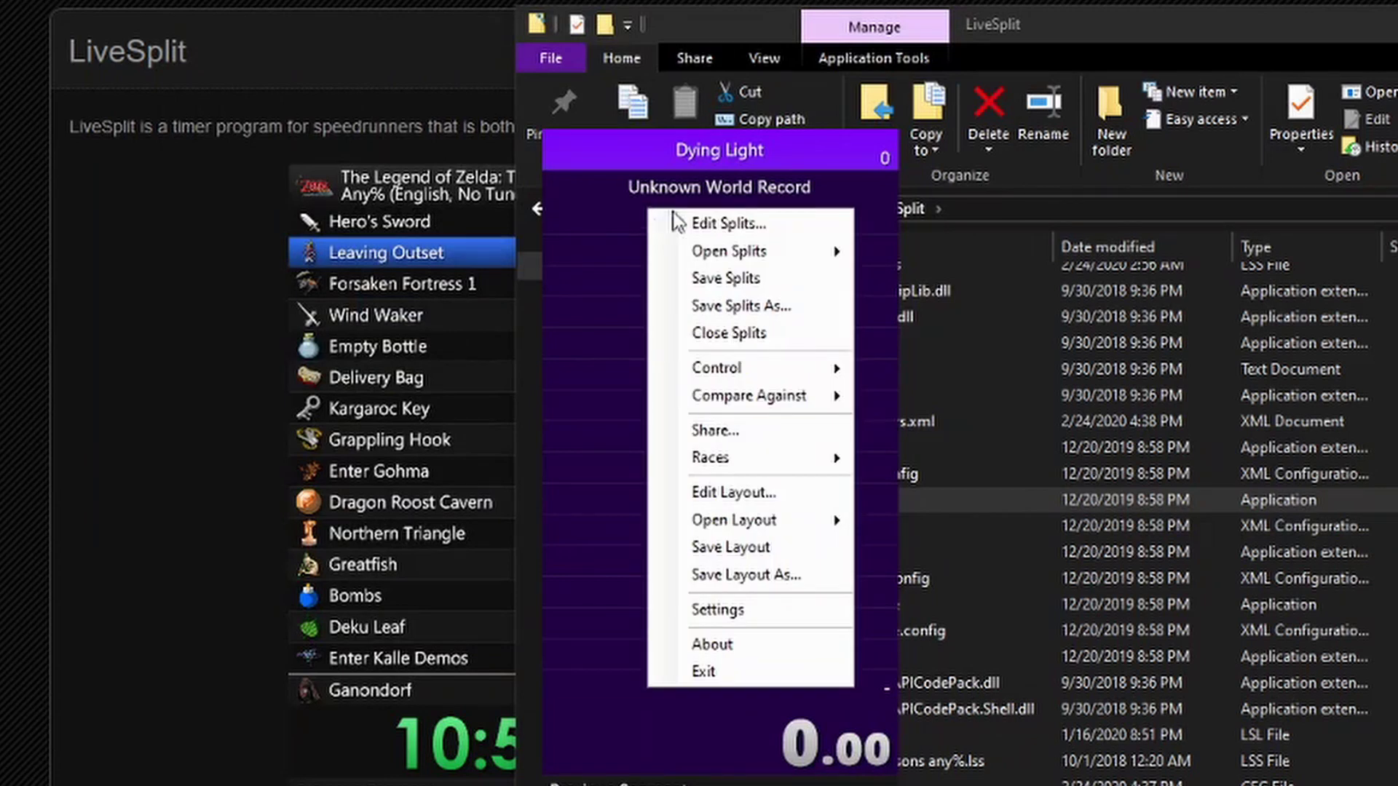
pyautogui.moveTo(804, 389)
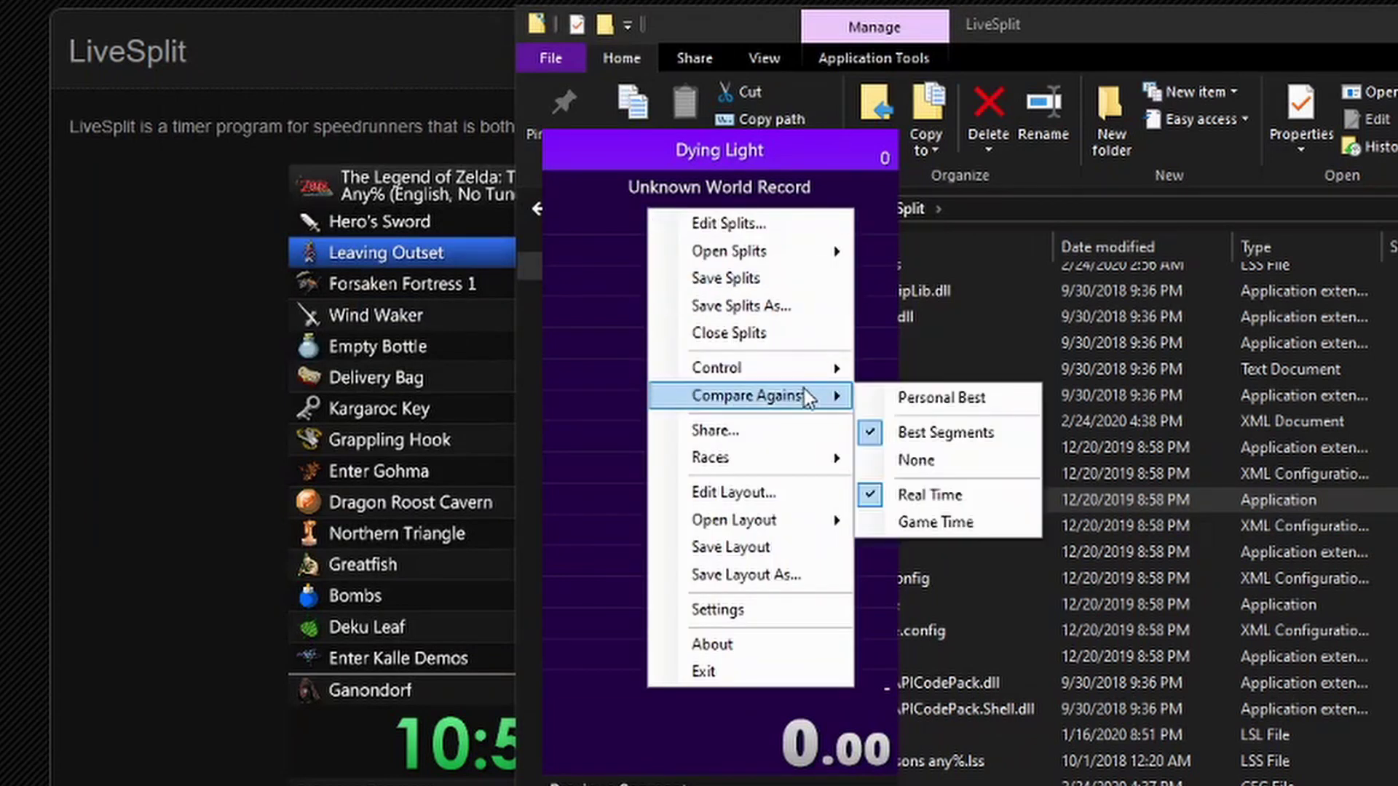
pyautogui.click(936, 522)
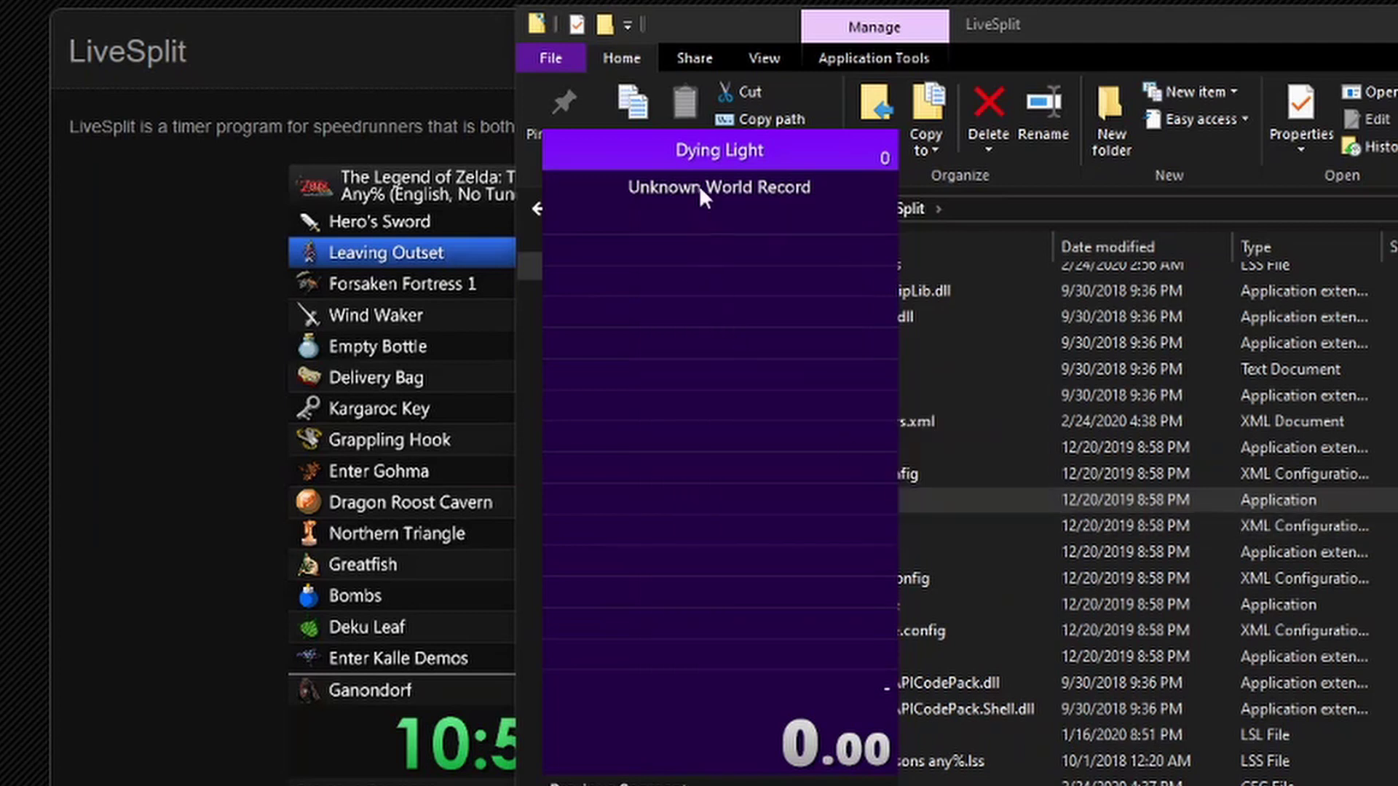
# Step: Check the timer's comparison options, keeping Game Time as the timing method
pyautogui.rightClick(771, 326)
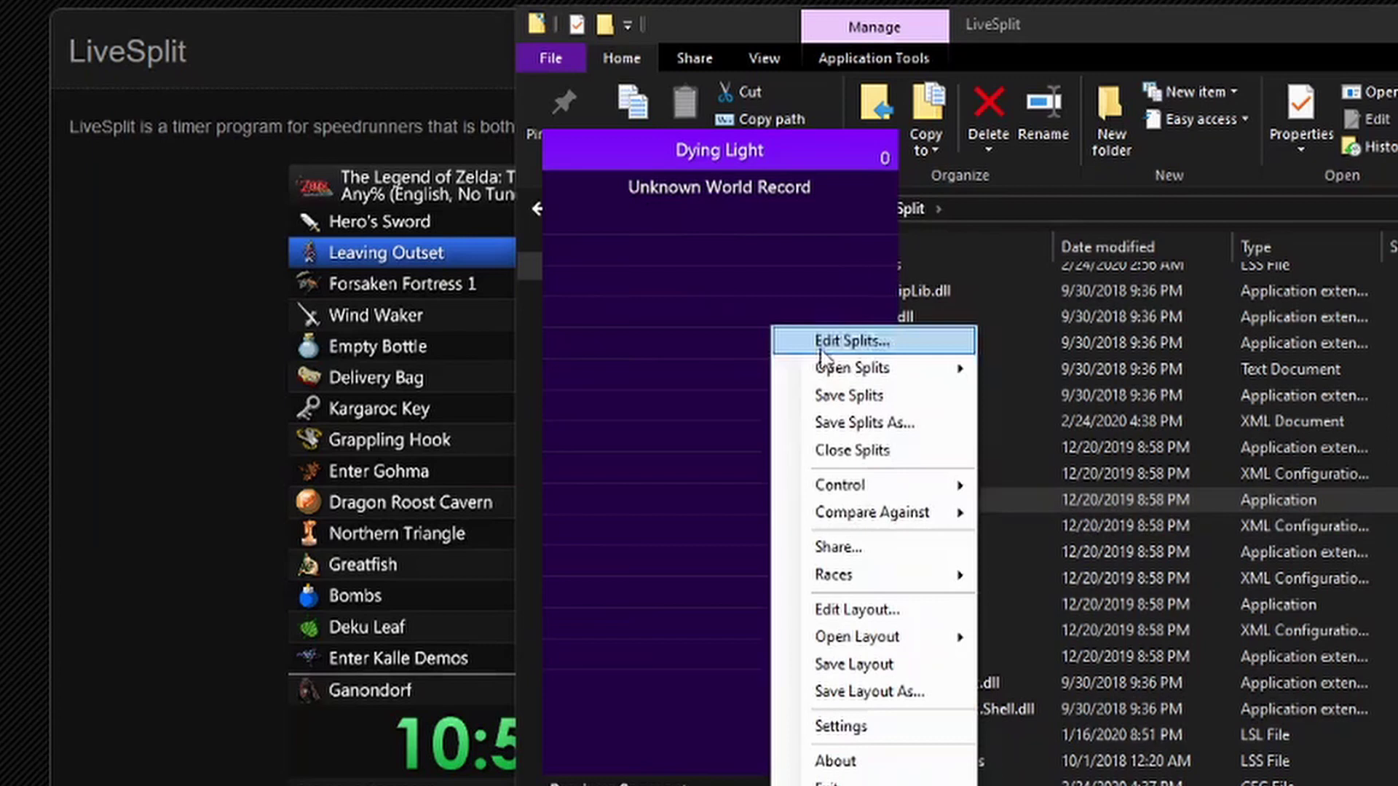
pyautogui.moveTo(966, 534)
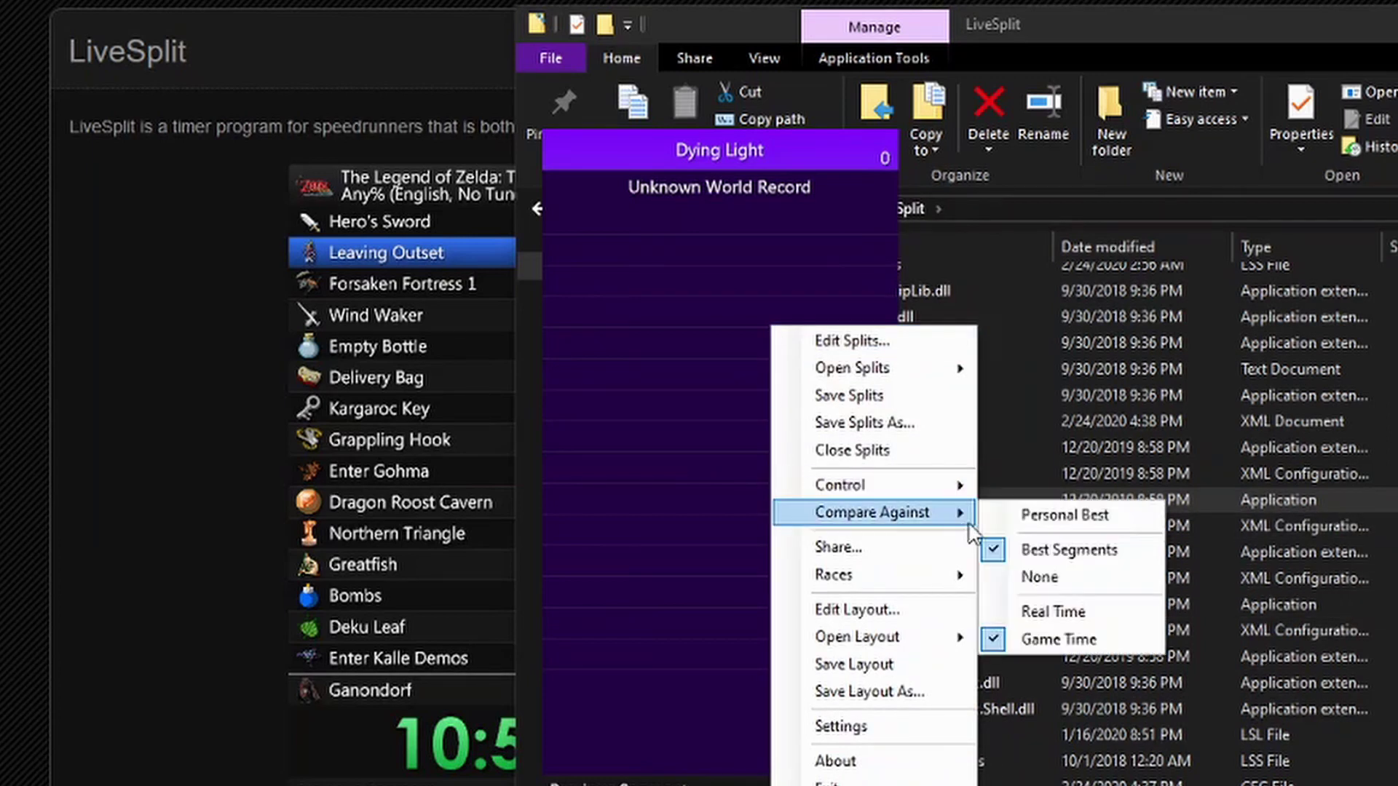
pyautogui.click(1054, 608)
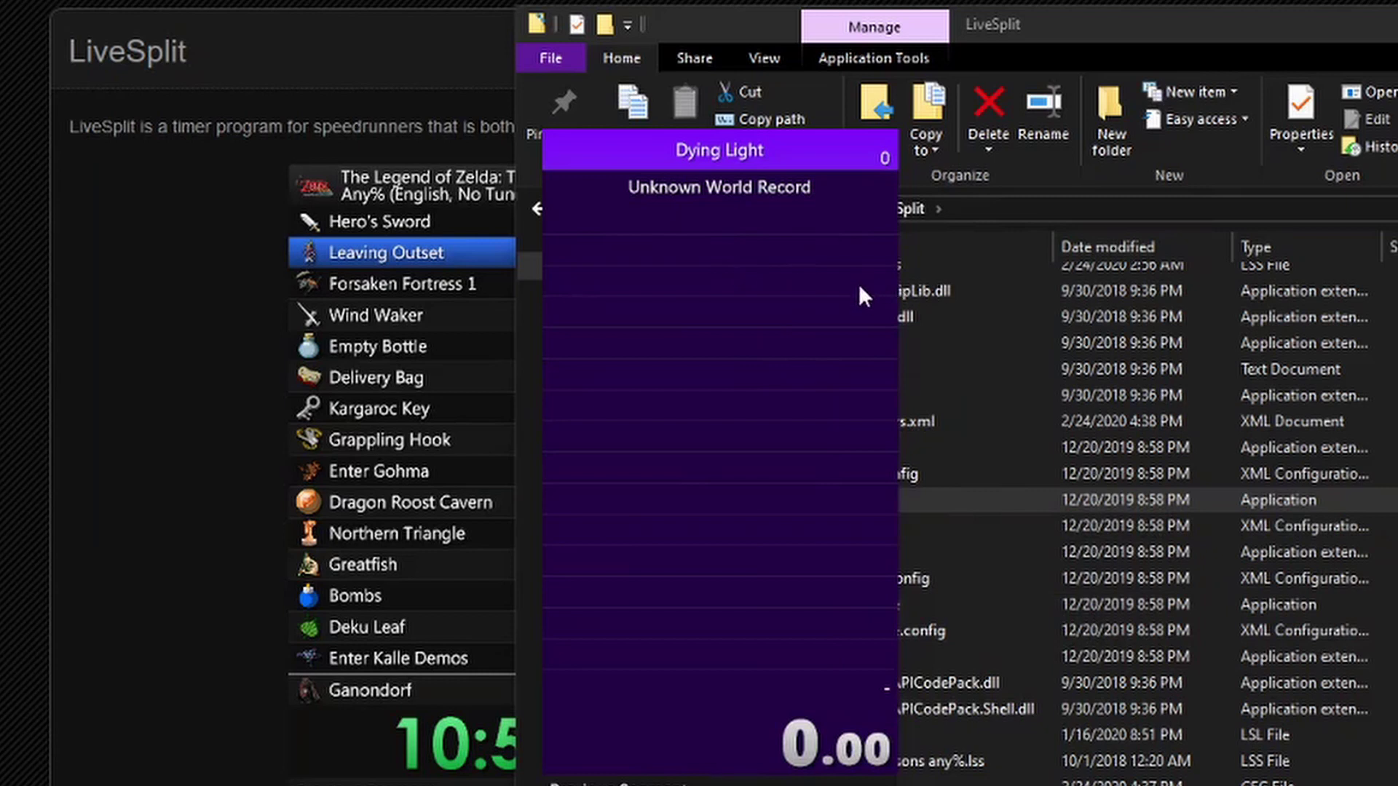
pyautogui.rightClick(682, 265)
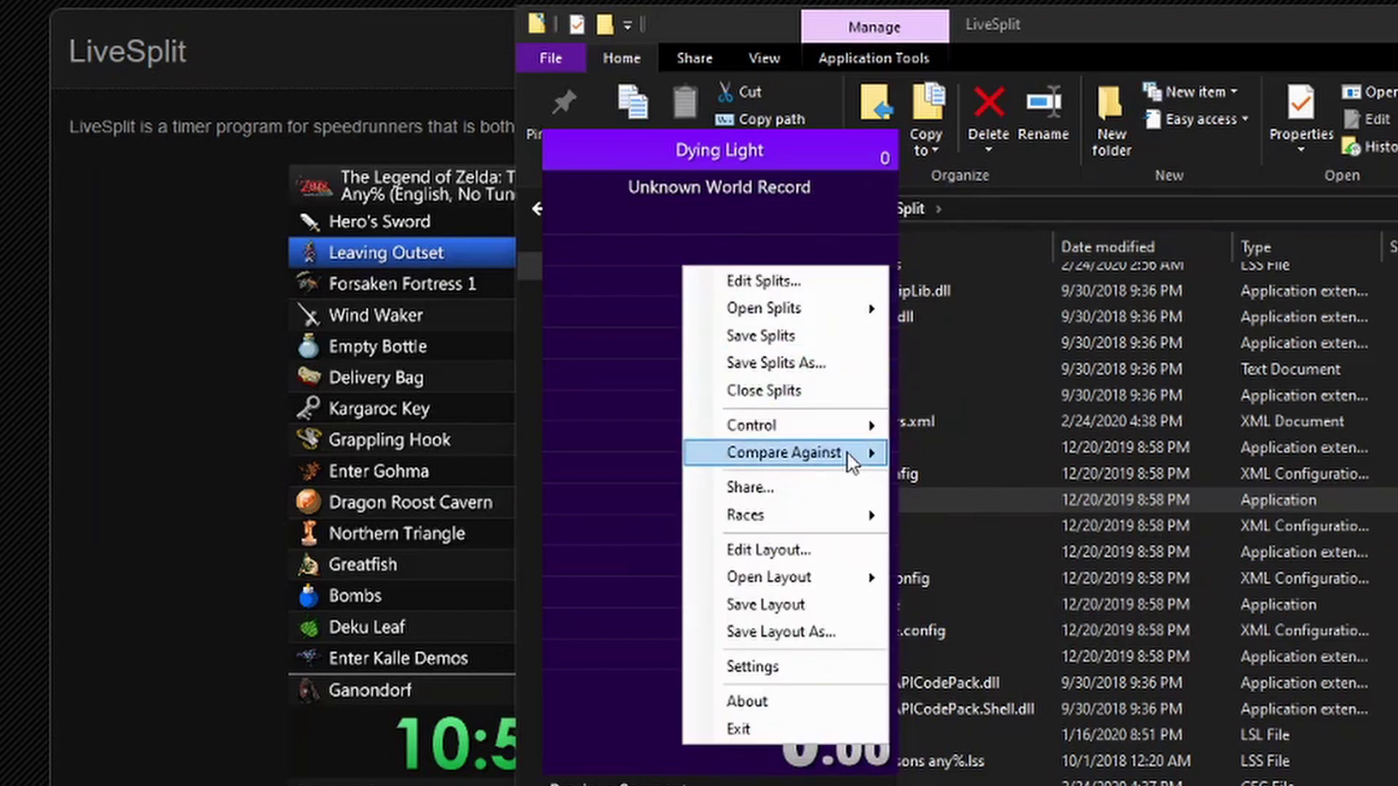
pyautogui.moveTo(852, 455)
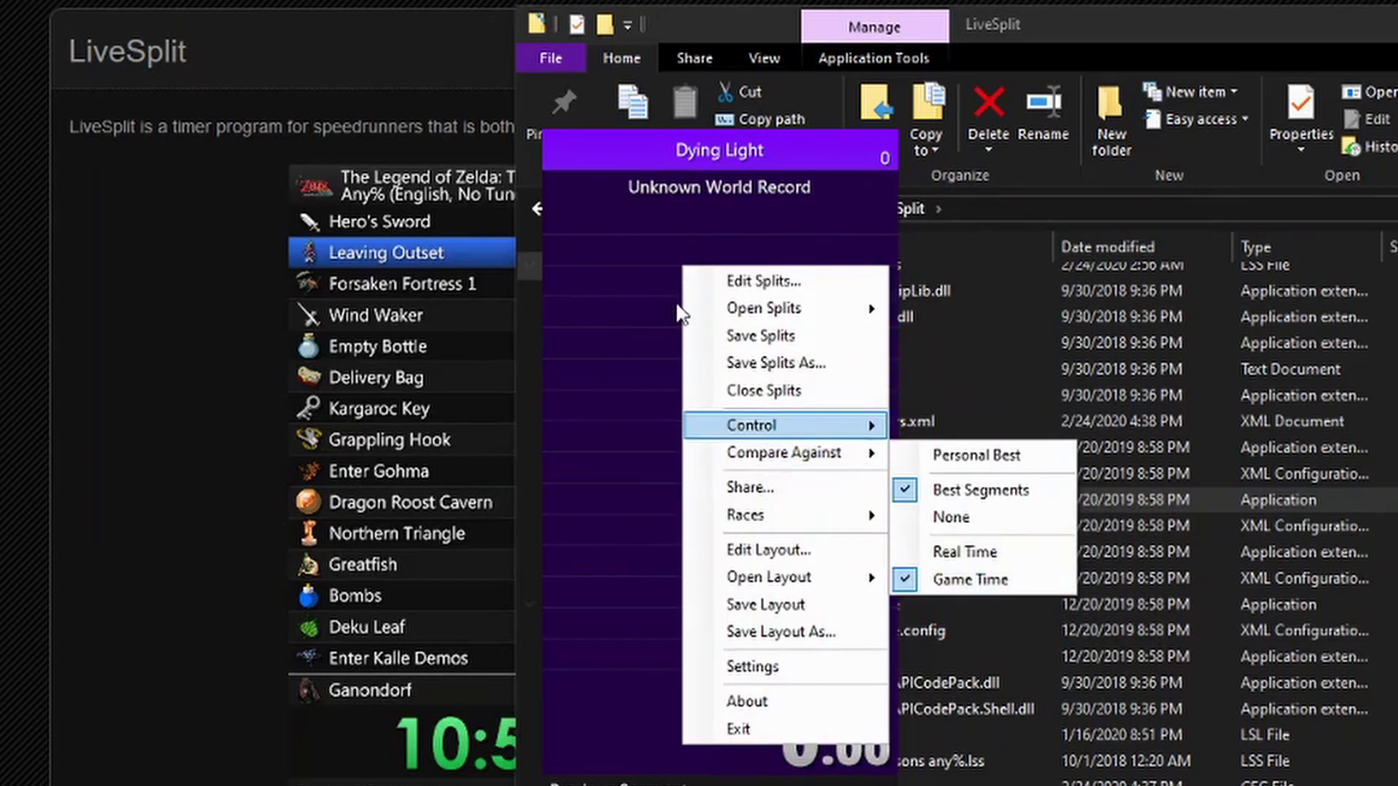
pyautogui.click(990, 577)
# Step: Switch to the Steam library and launch Dying Light with the Play Dying Light option
pyautogui.hotkey('alt', 'Tab')
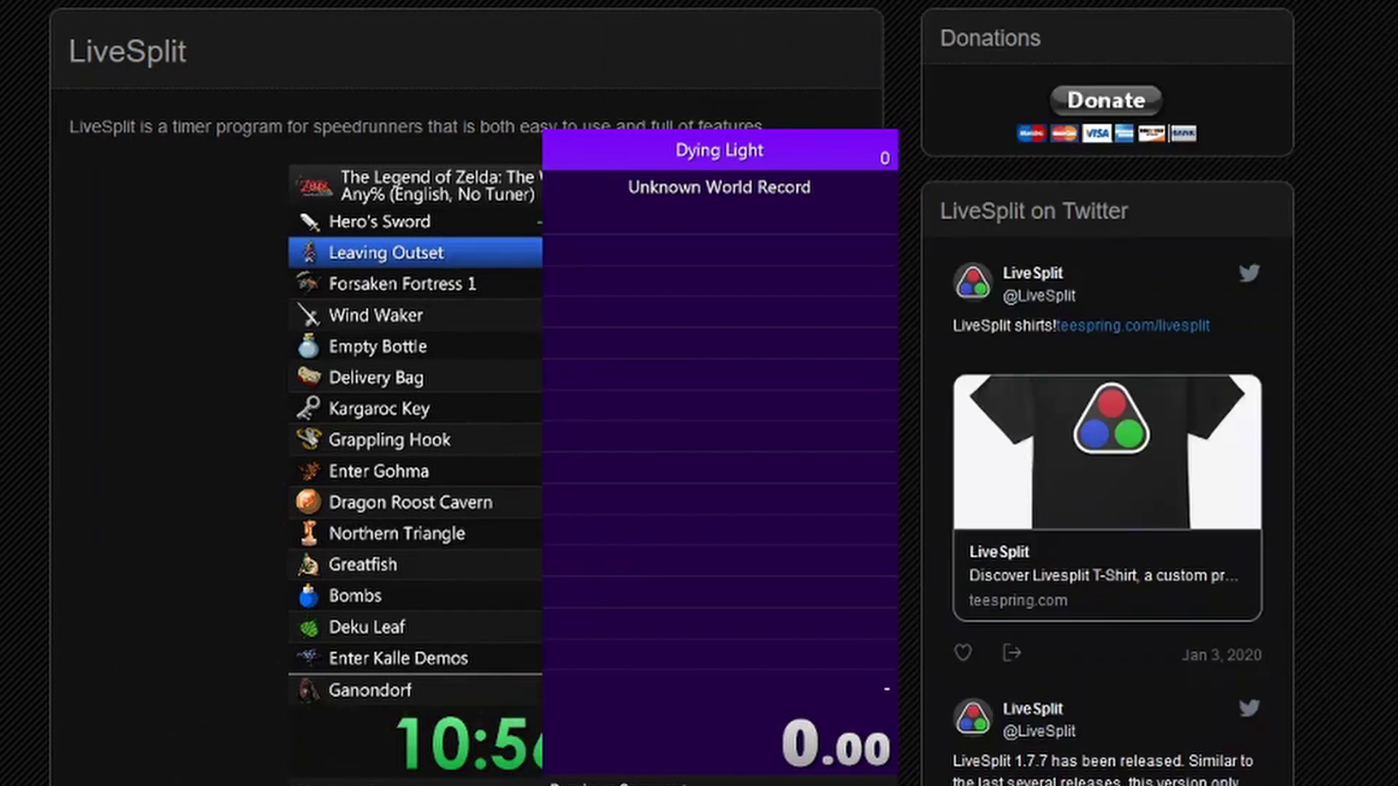
pyautogui.hotkey('alt', 'Tab')
pyautogui.hotkey('alt', 'Tab')
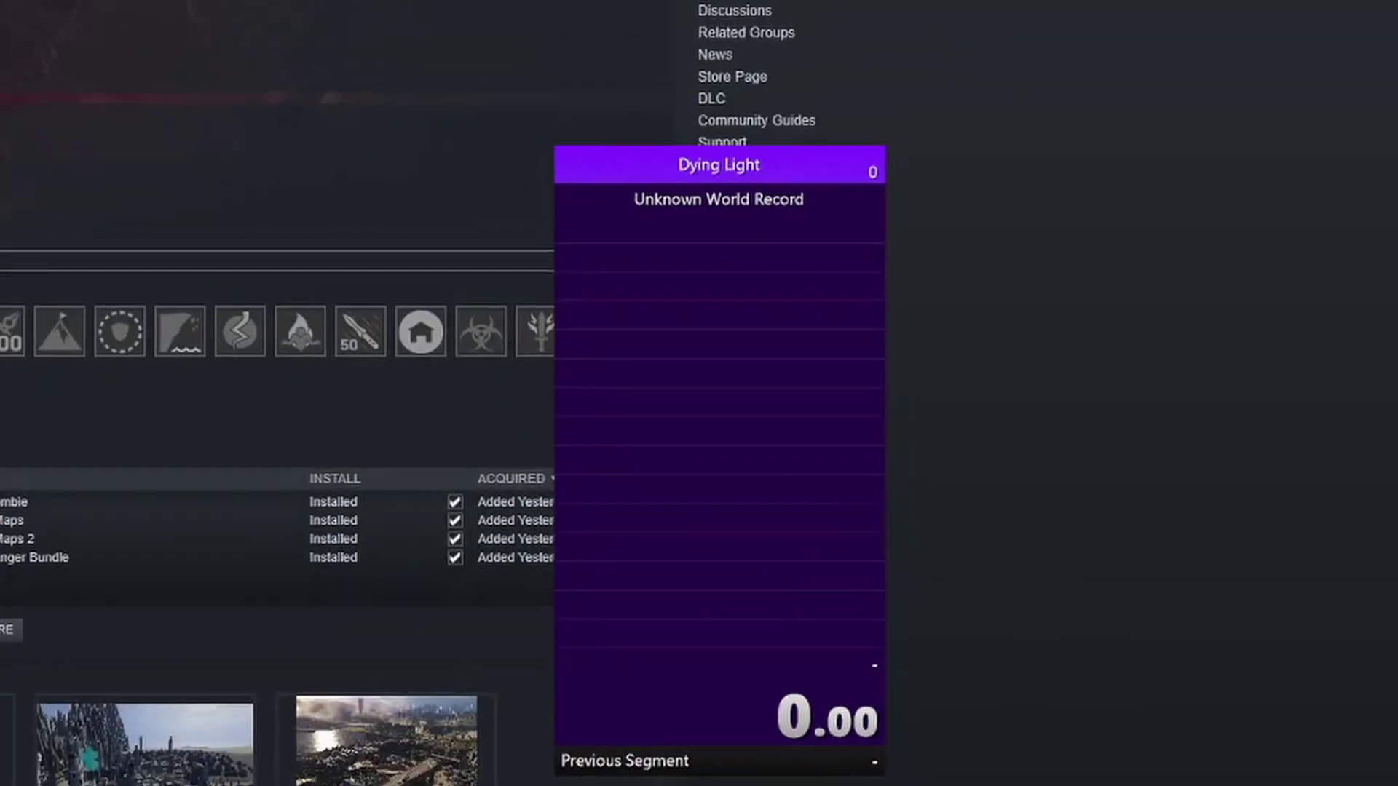
pyautogui.click(22, 43)
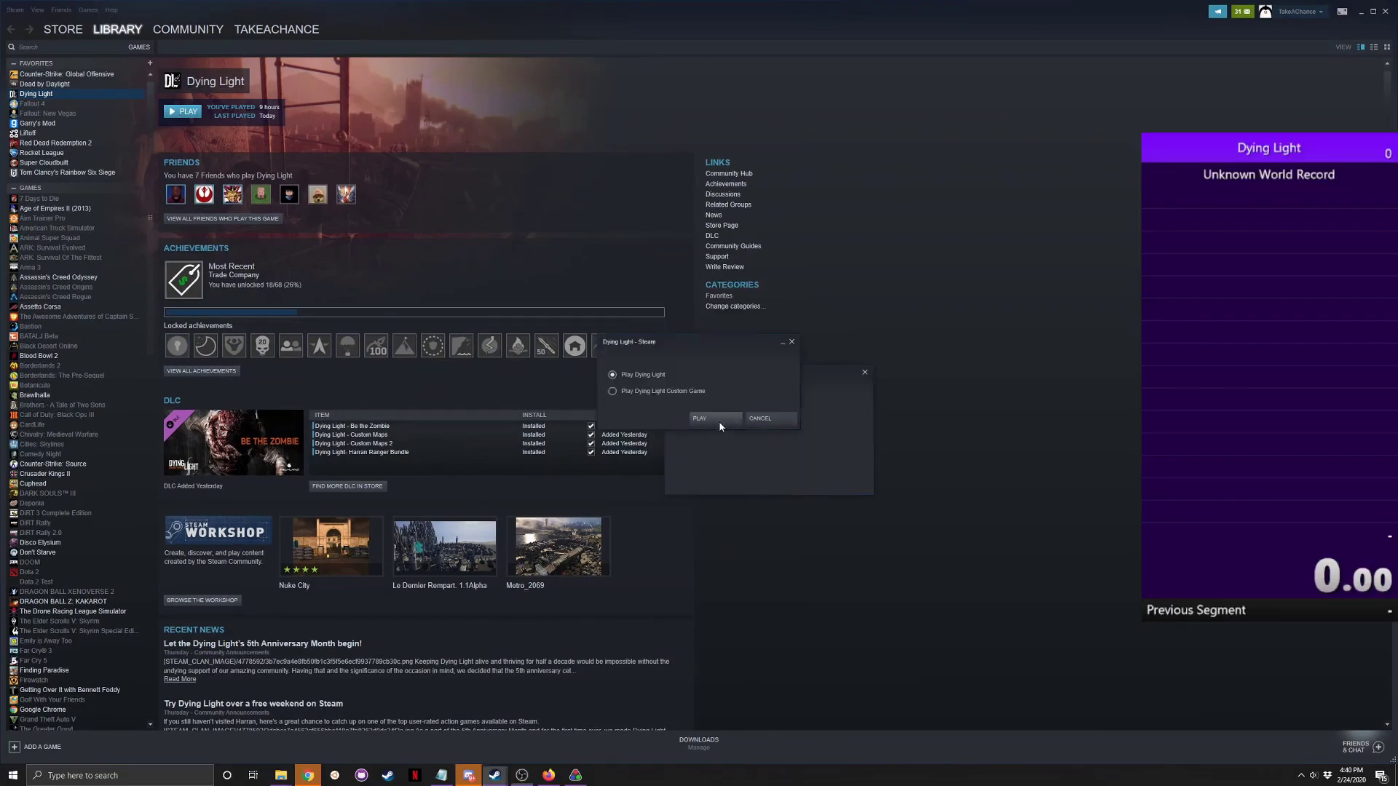
pyautogui.click(719, 422)
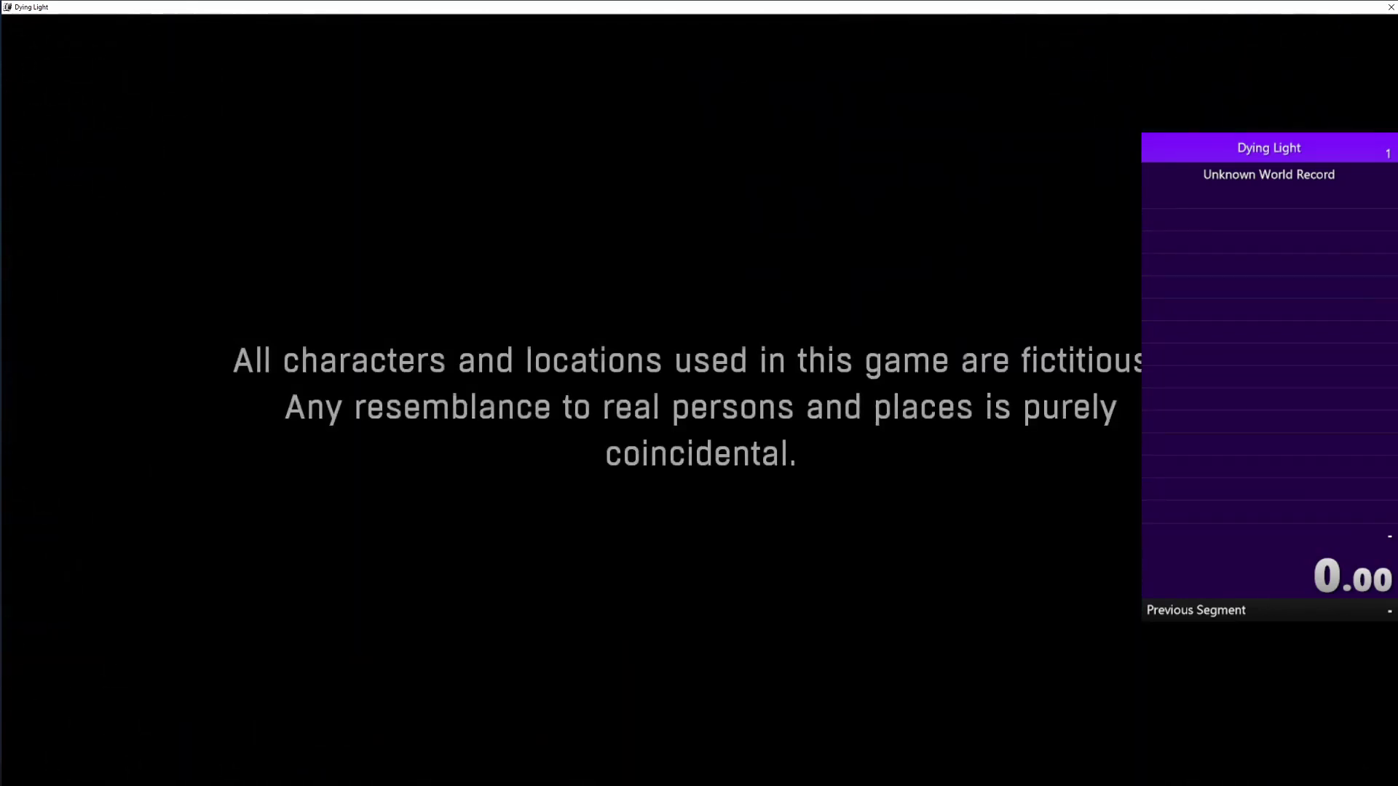
# Step: Get past the intro screens and start a new main campaign game on Normal difficulty
pyautogui.press('Return')
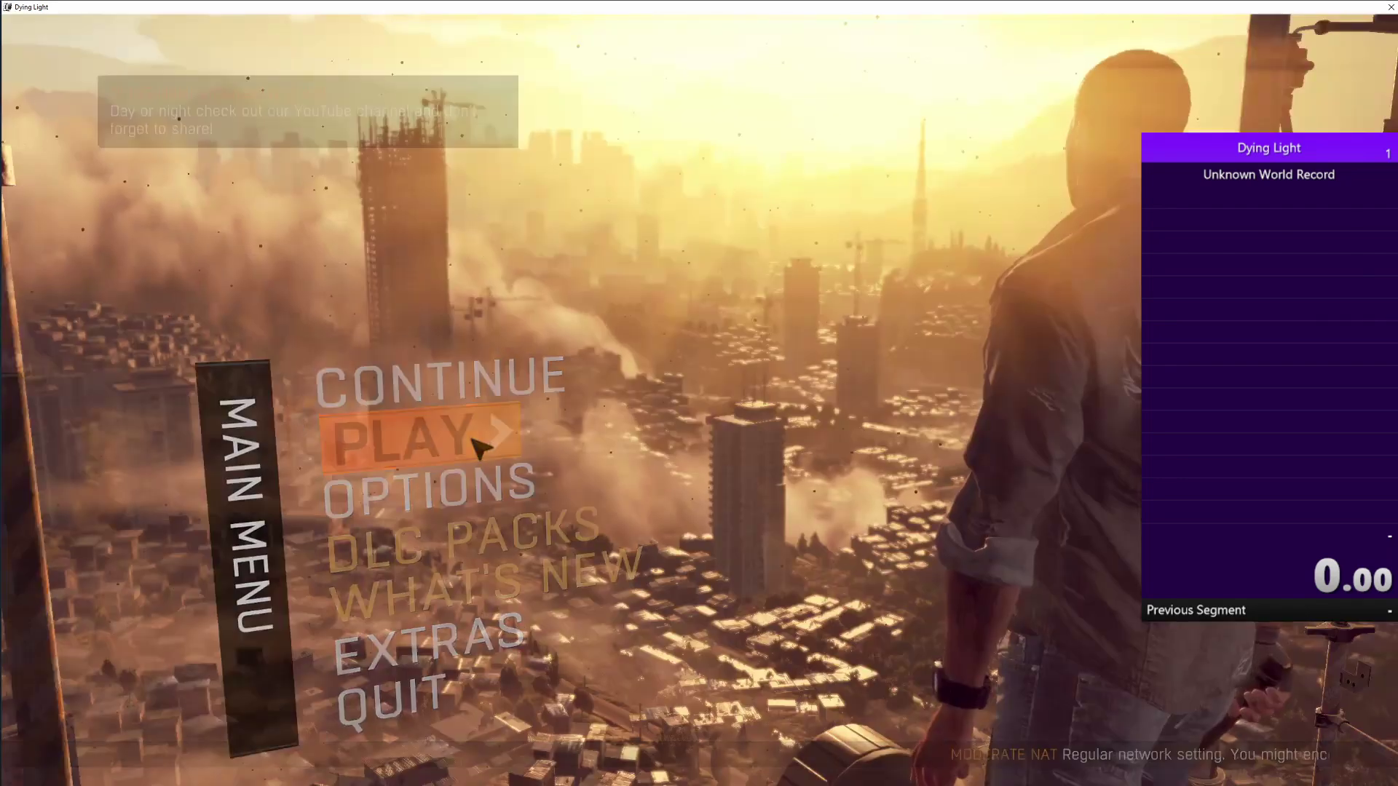
pyautogui.click(477, 440)
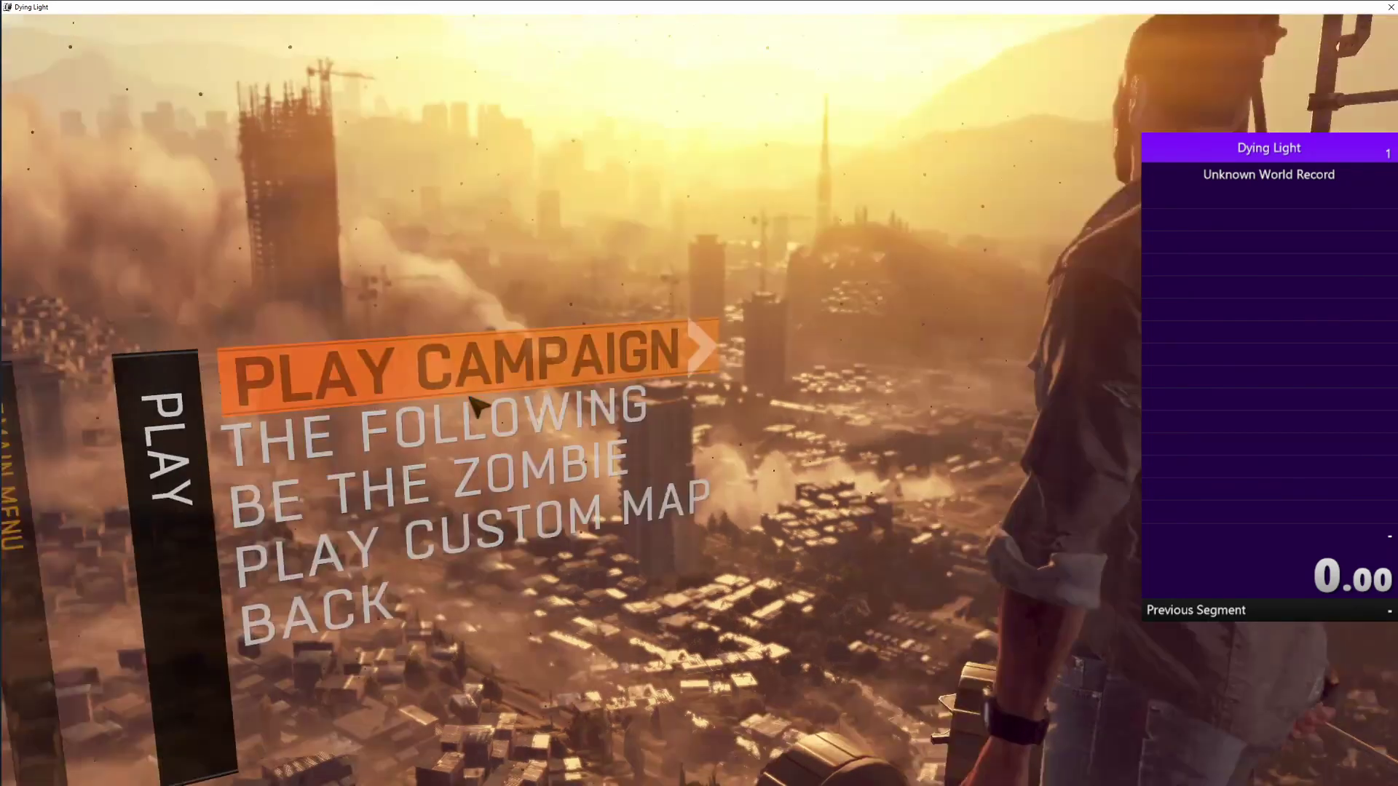
pyautogui.click(477, 407)
pyautogui.click(466, 489)
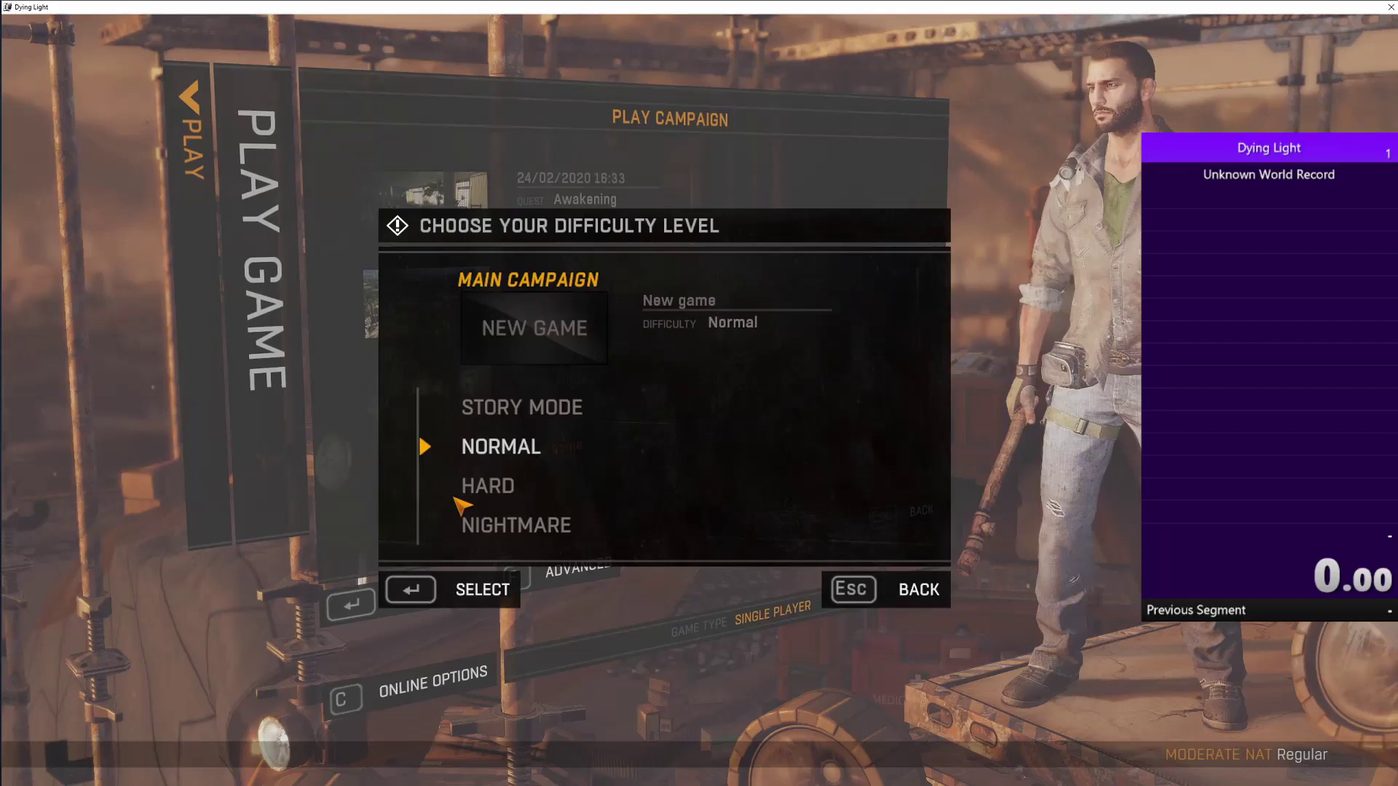
pyautogui.click(509, 453)
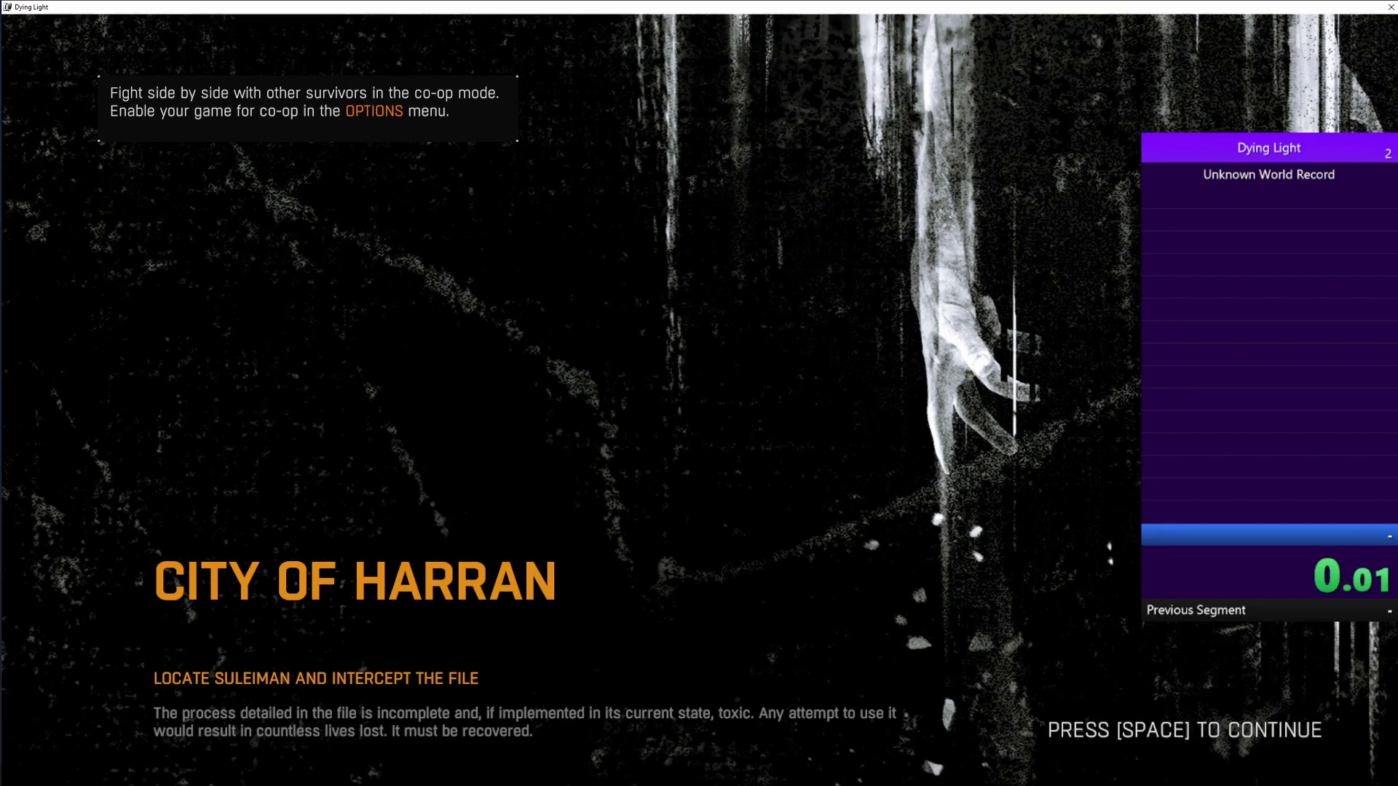
# Step: Continue past the City of Harran loading screen and quit the paused session to the menu
pyautogui.press('space')
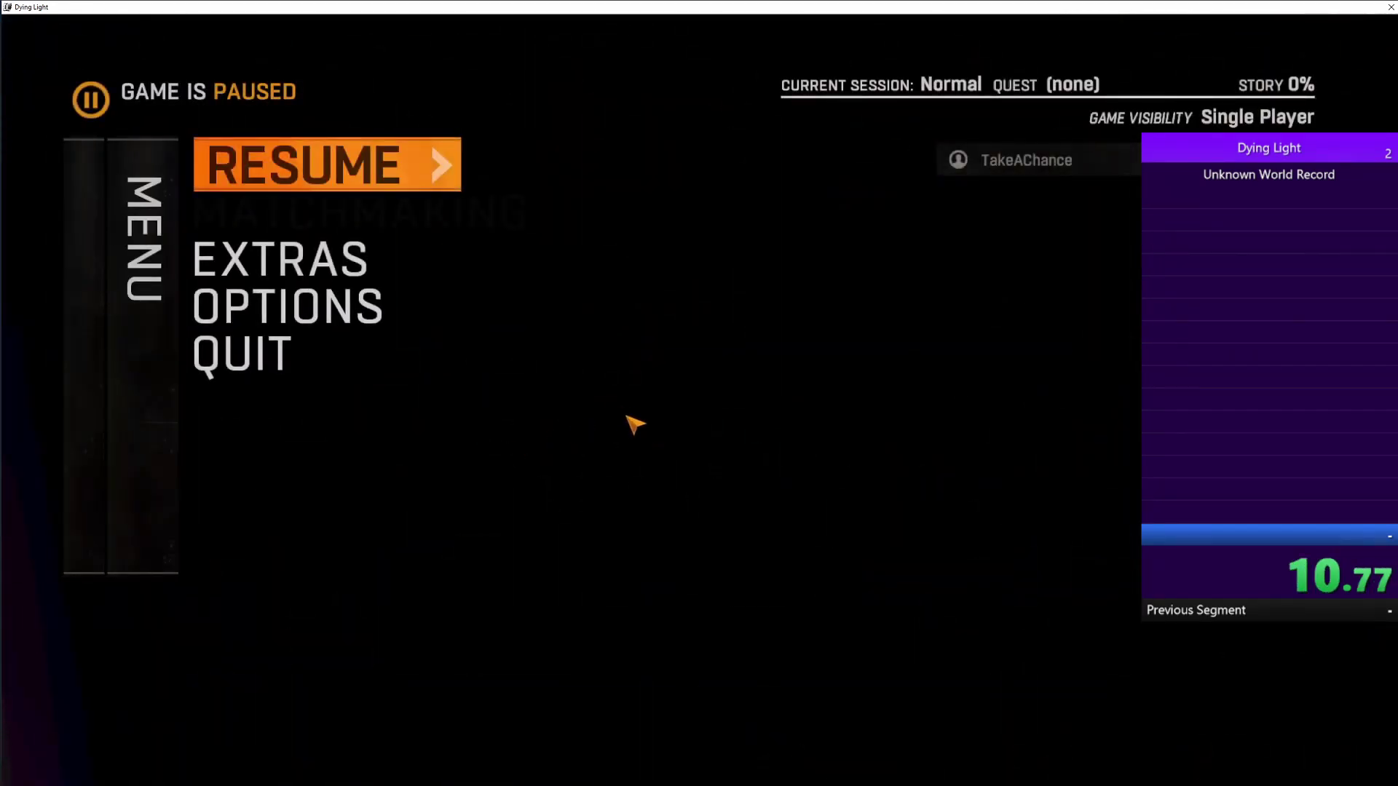
pyautogui.click(244, 368)
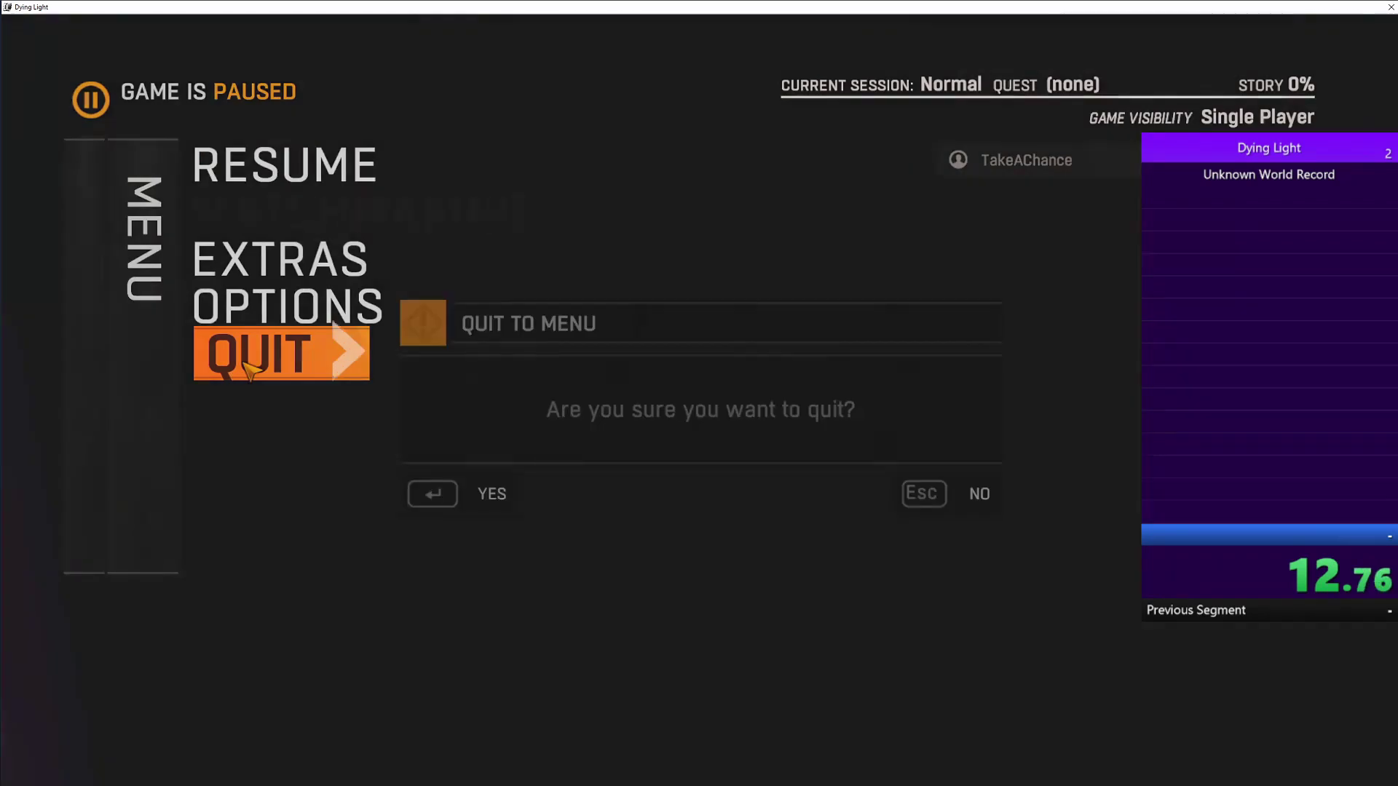
pyautogui.click(435, 504)
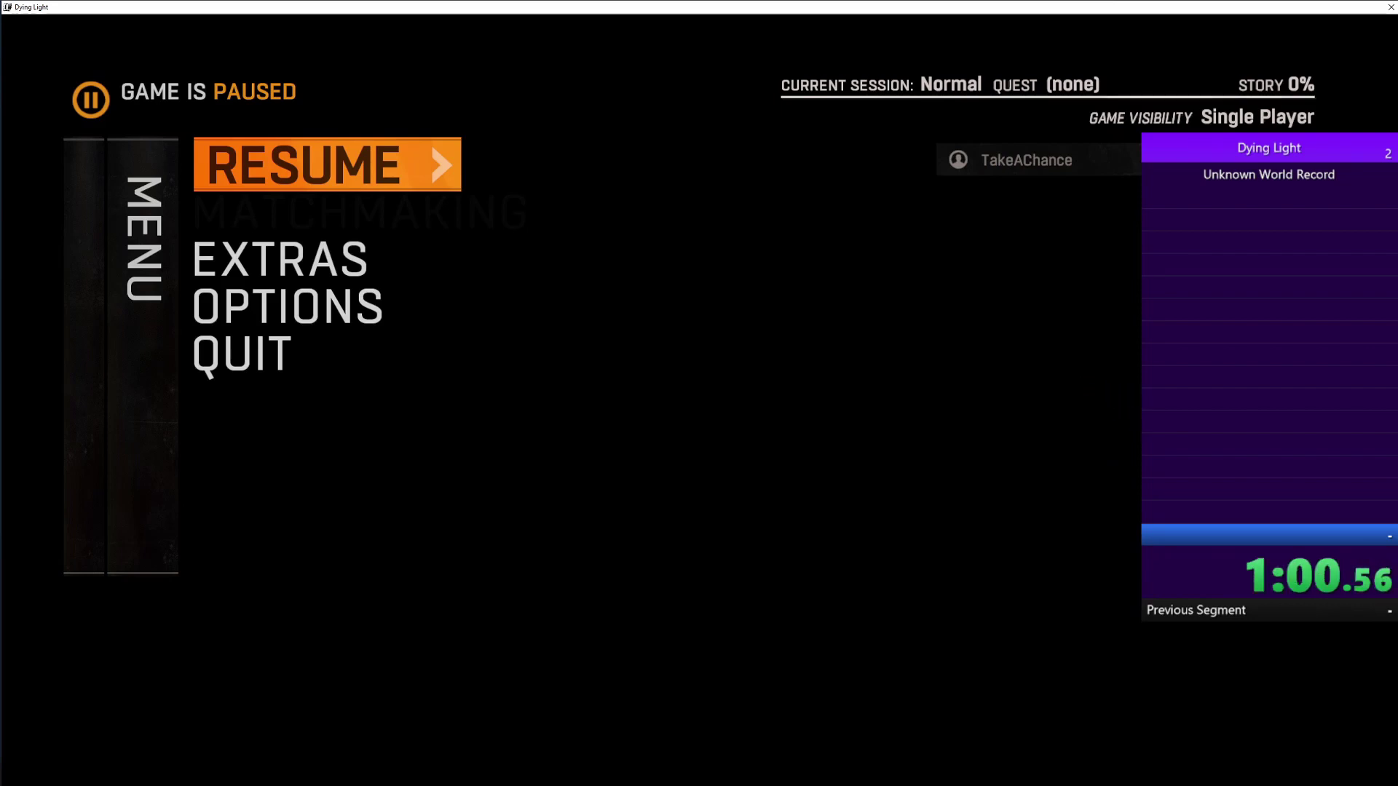
# Step: Switch to File Explorer, browse Hard Drive (D:) to SteamLibrary\steamapps\common\Dying Light, and select DyingLightGame.exe
pyautogui.hotkey('alt', 'Tab')
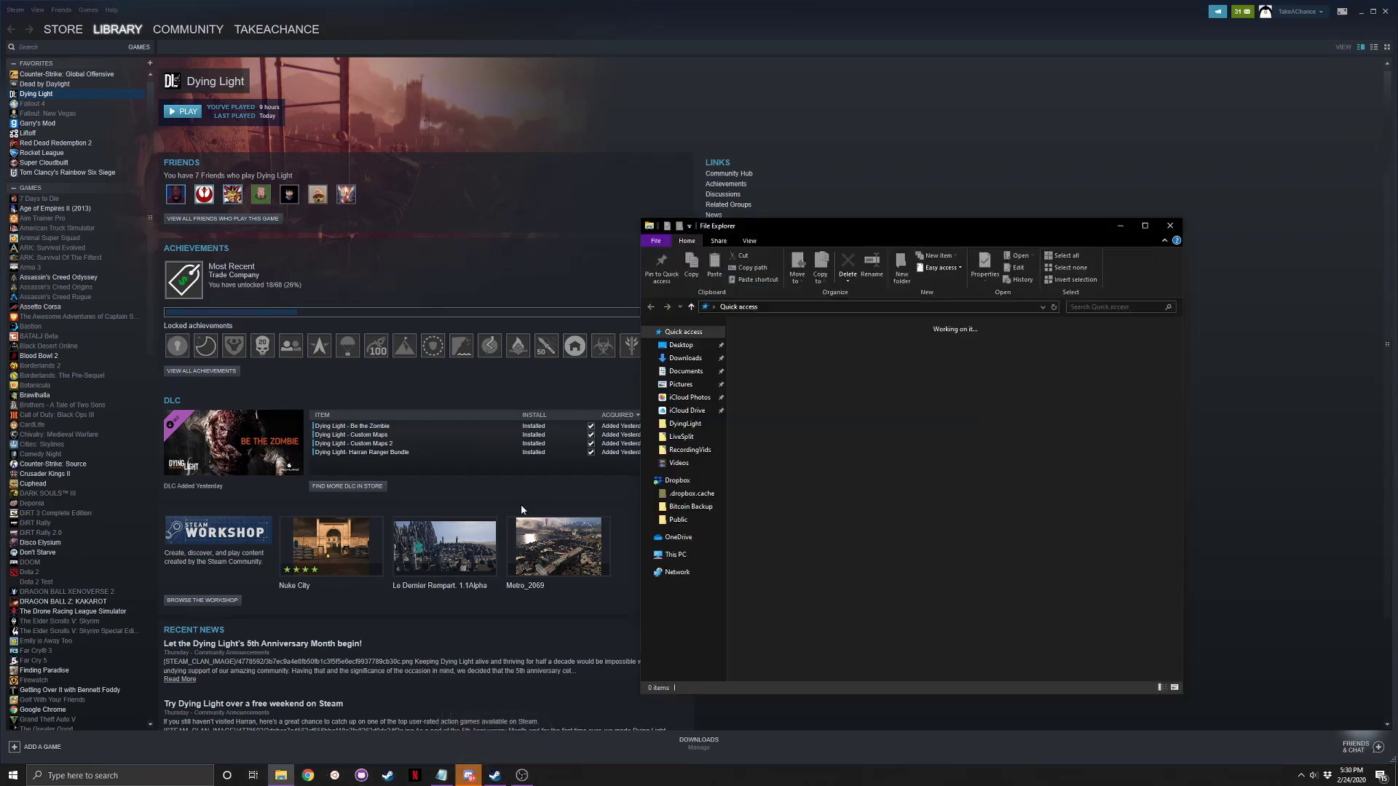
pyautogui.doubleClick(814, 417)
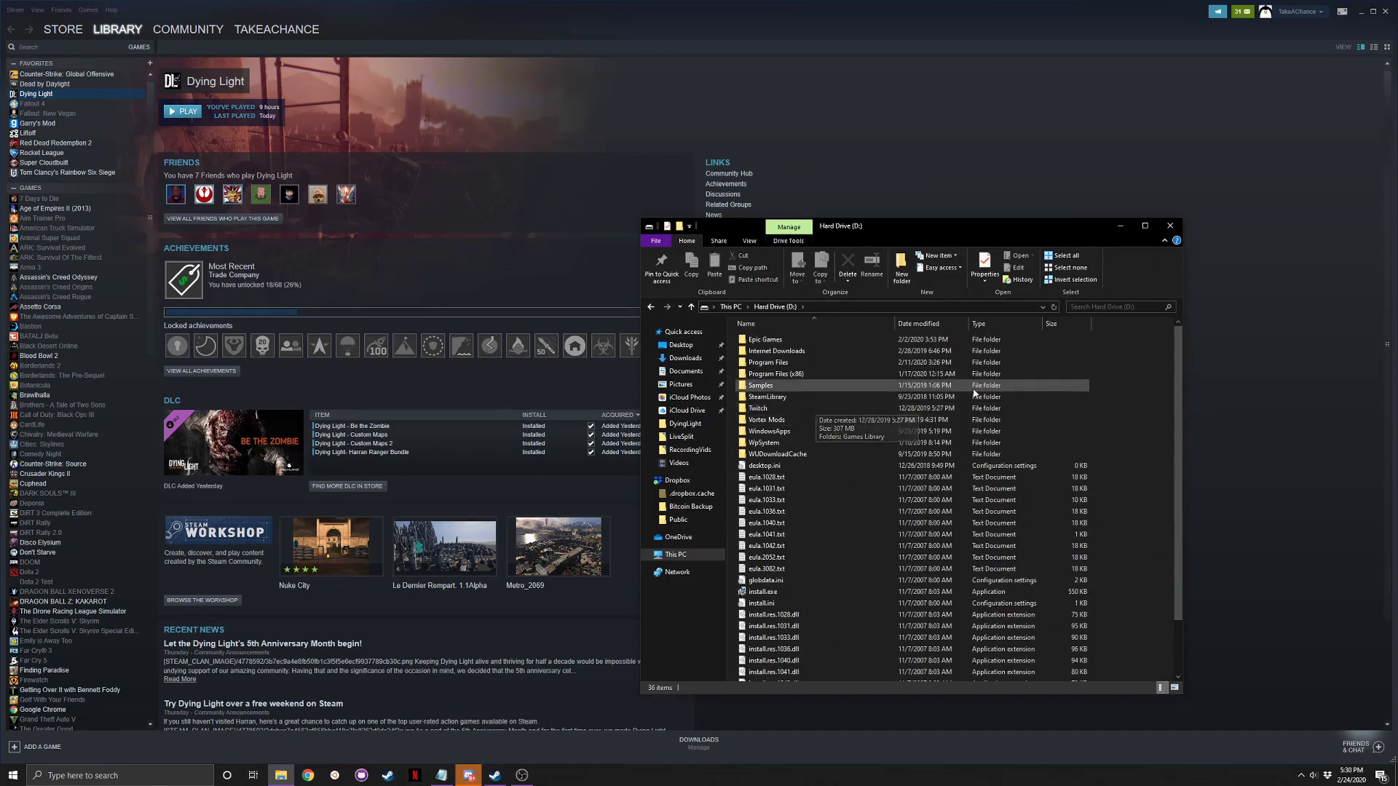
pyautogui.doubleClick(853, 397)
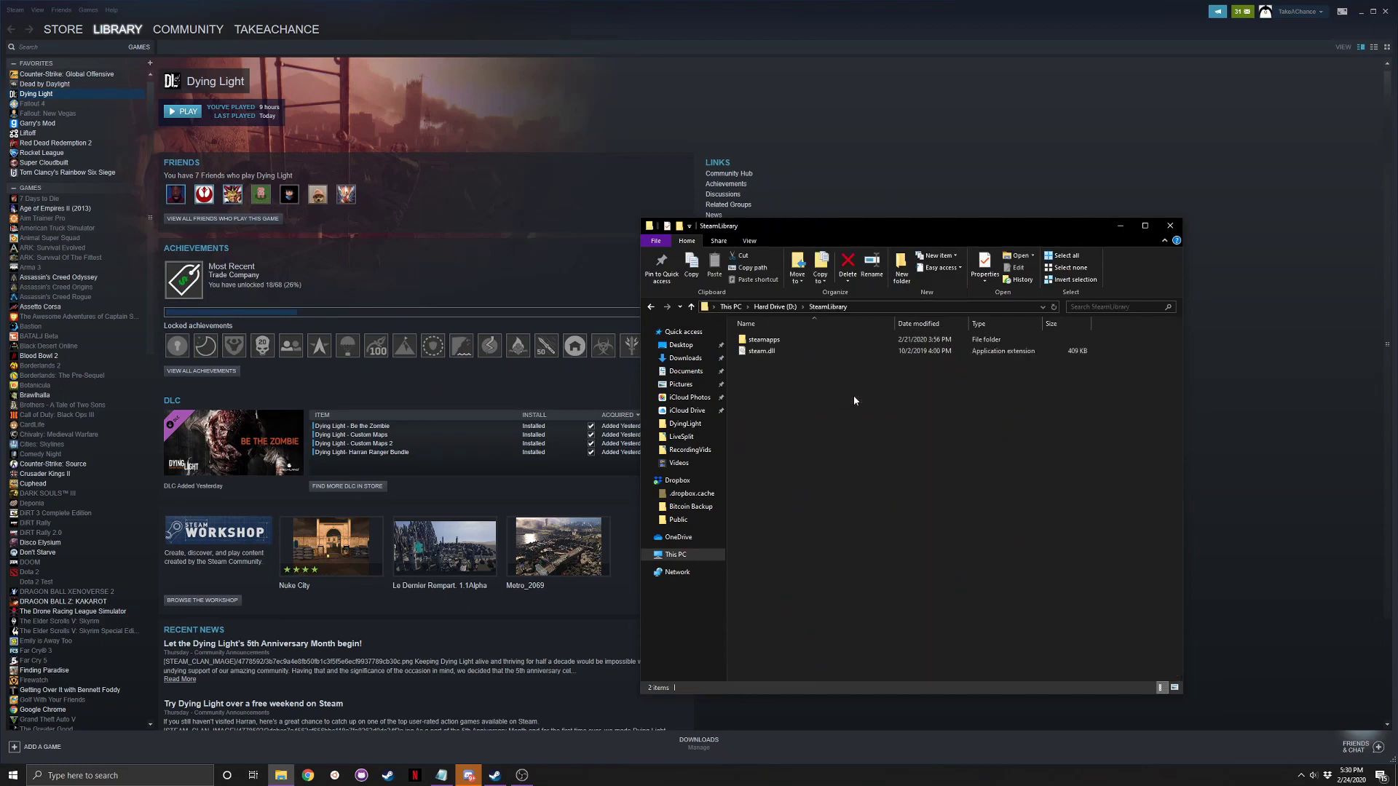
pyautogui.doubleClick(792, 340)
pyautogui.doubleClick(792, 340)
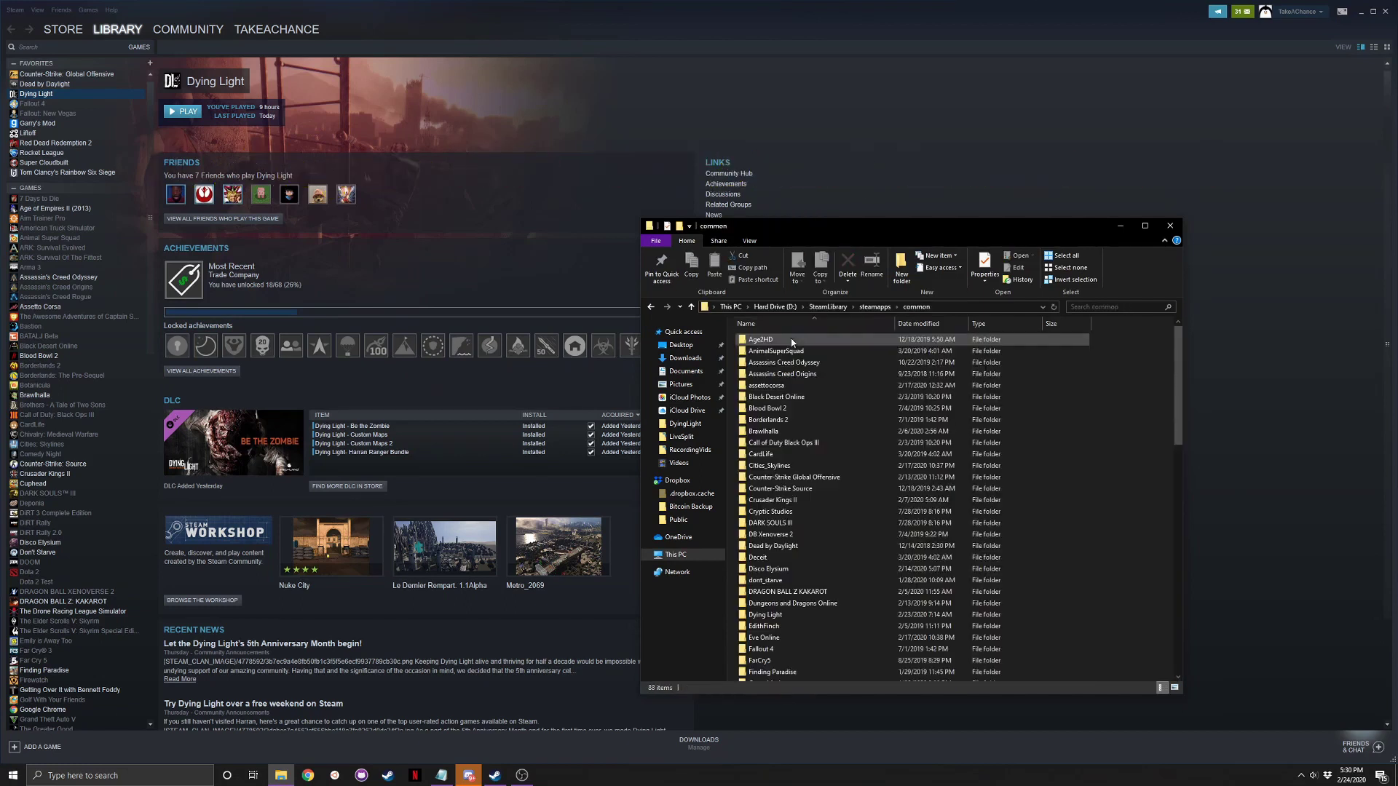
pyautogui.scroll(-3, 834, 583)
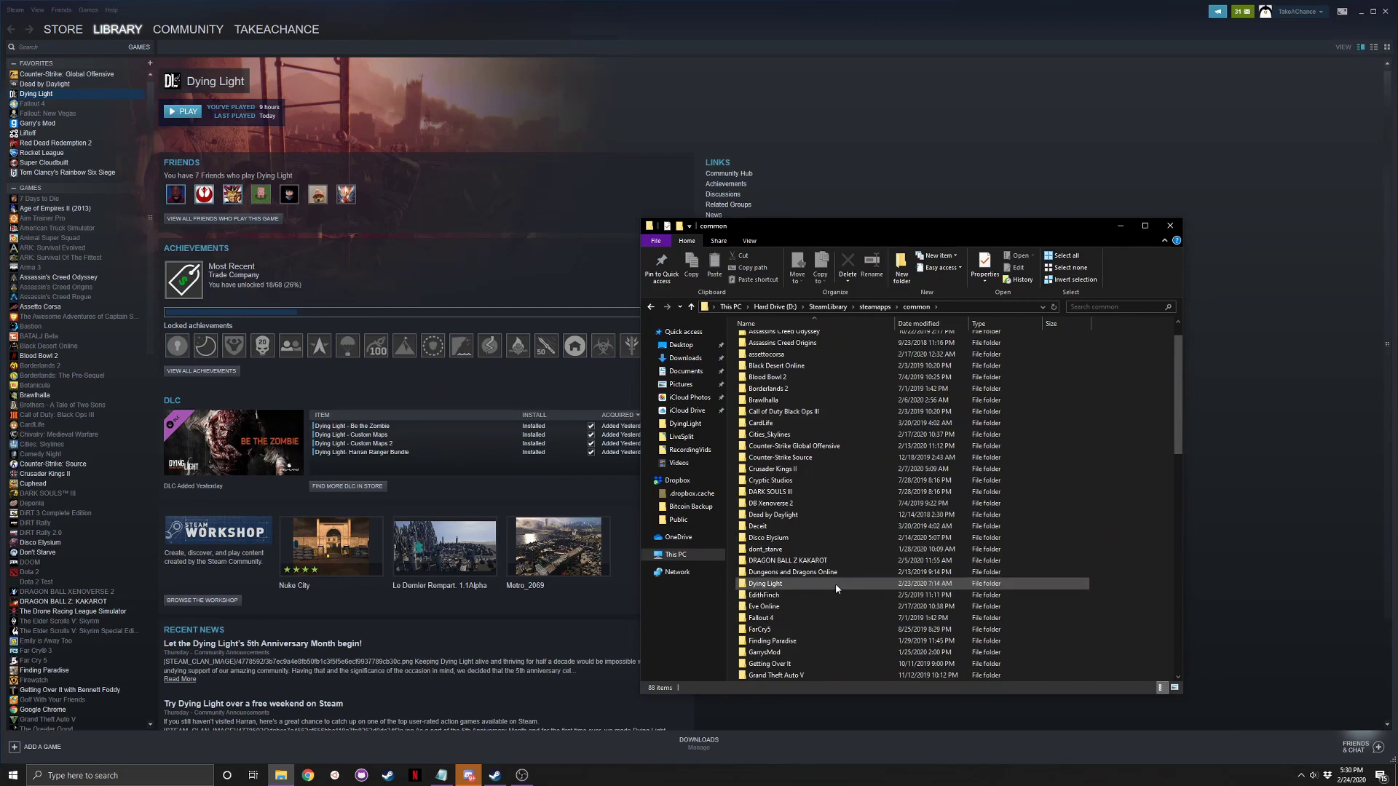
pyautogui.doubleClick(836, 583)
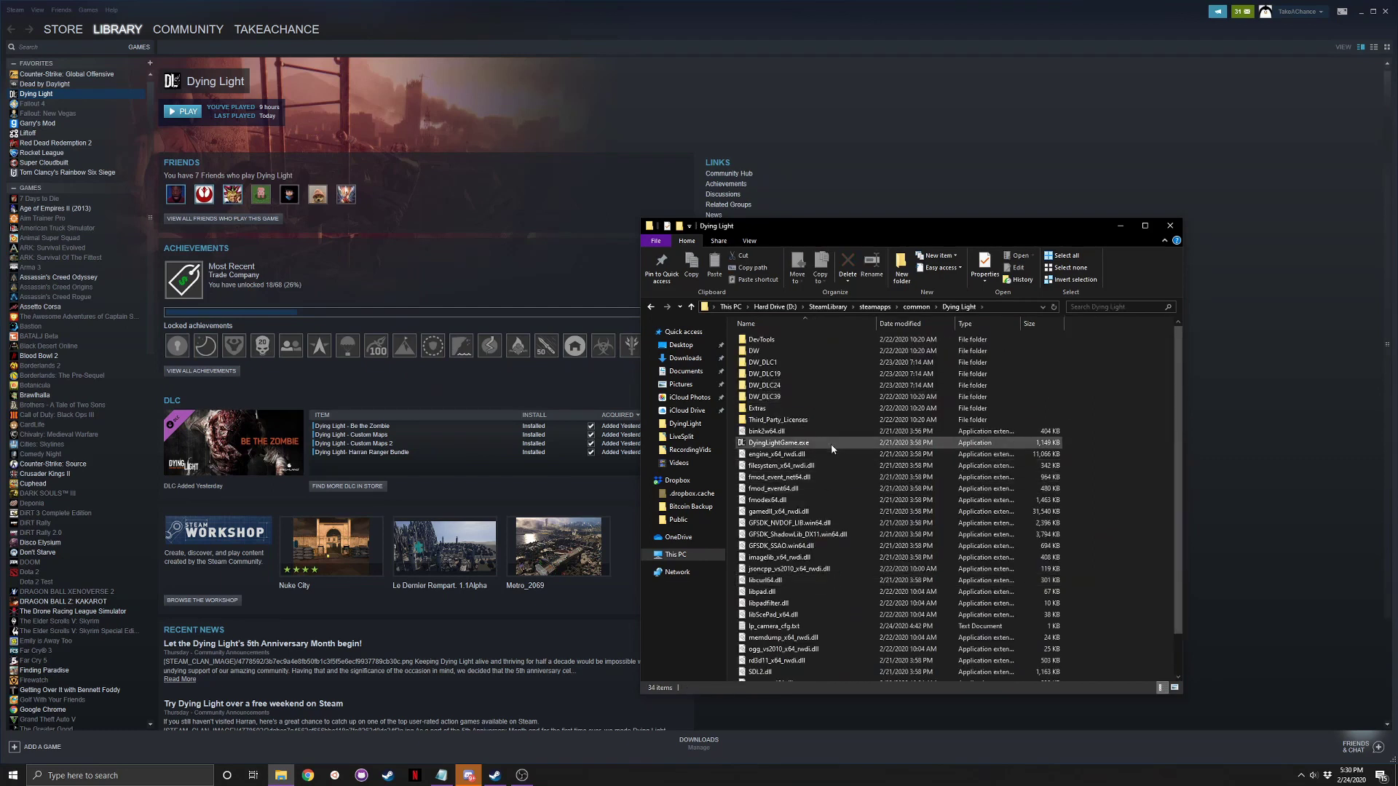
pyautogui.scroll(-1, 791, 448)
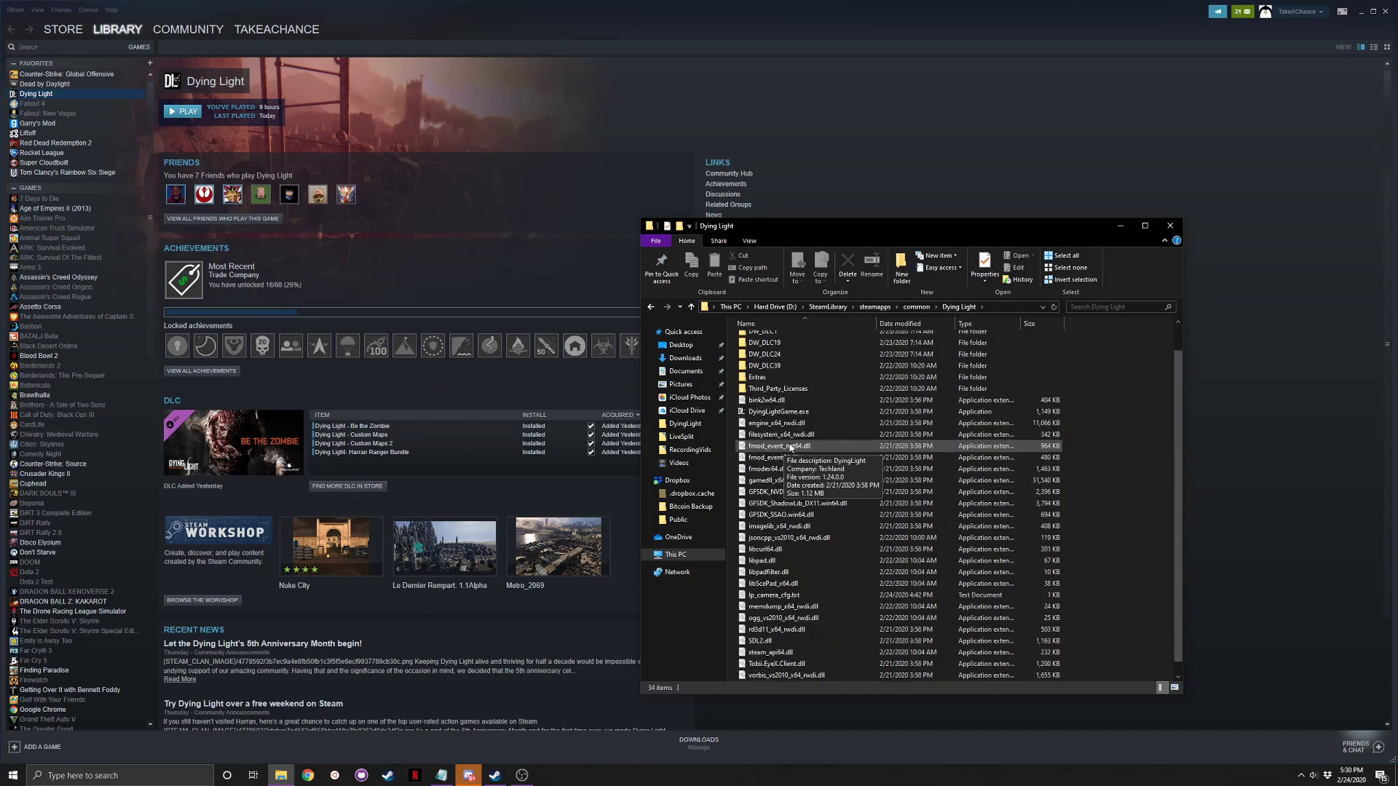
pyautogui.click(823, 429)
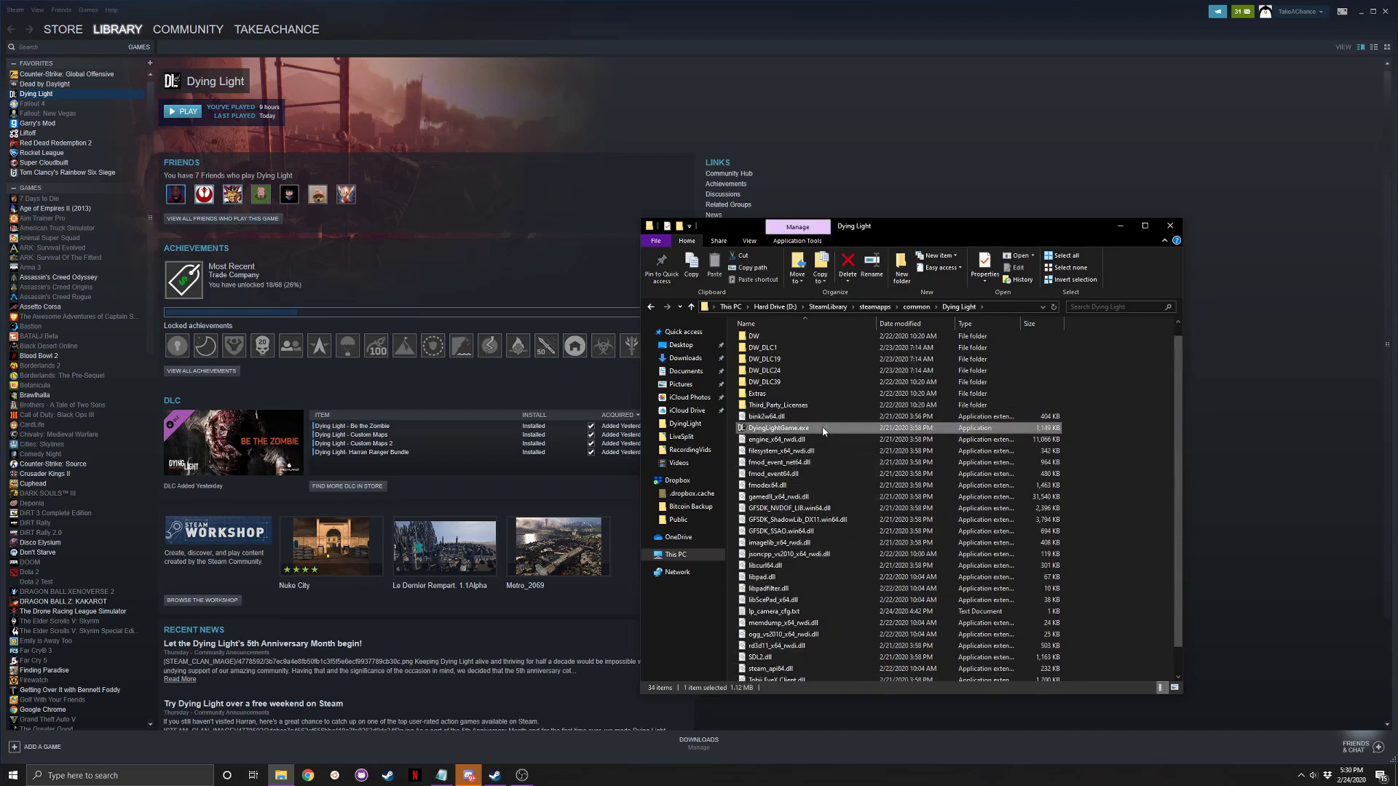